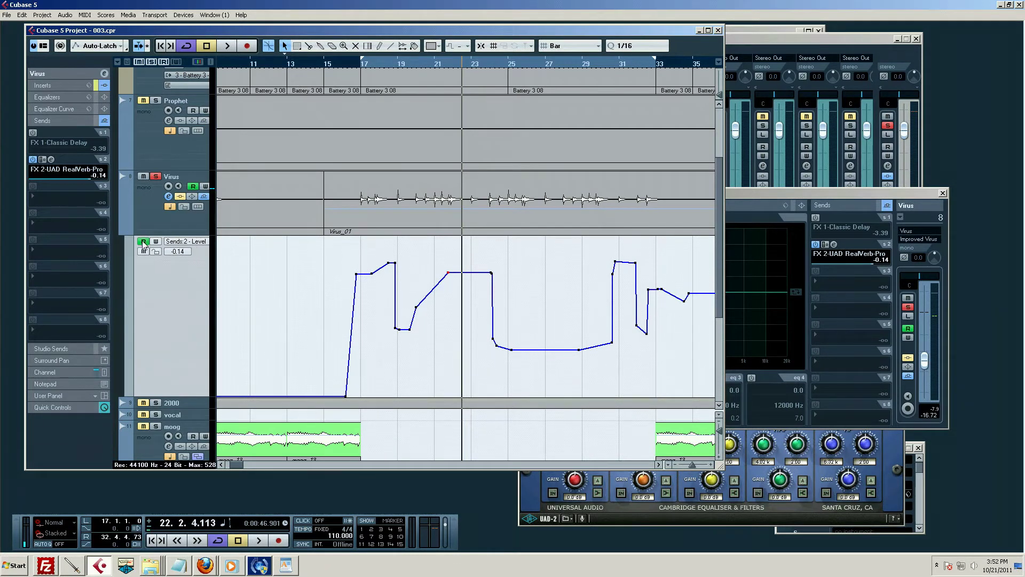
Turn off the Virus reverb send, turn on the FX 1-Classic Delay send, and open Add Parameter
left_click(32, 159)
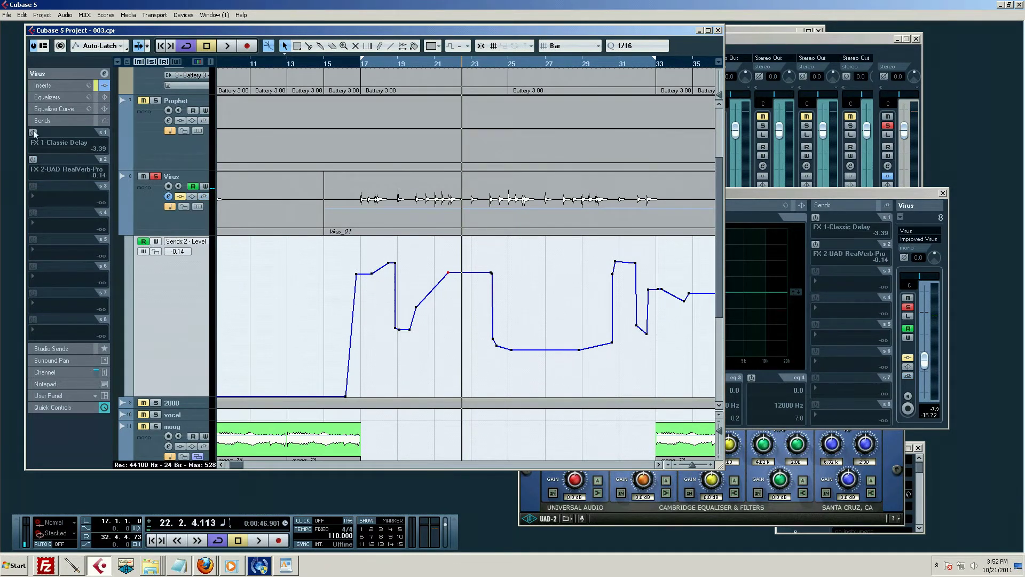
left_click(33, 132)
left_click(172, 242)
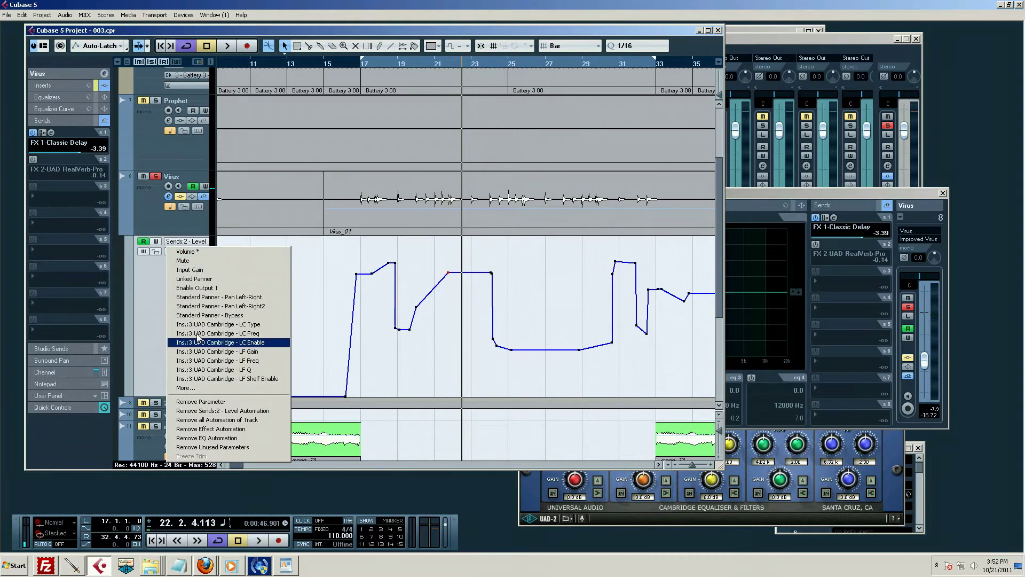
left_click(149, 286)
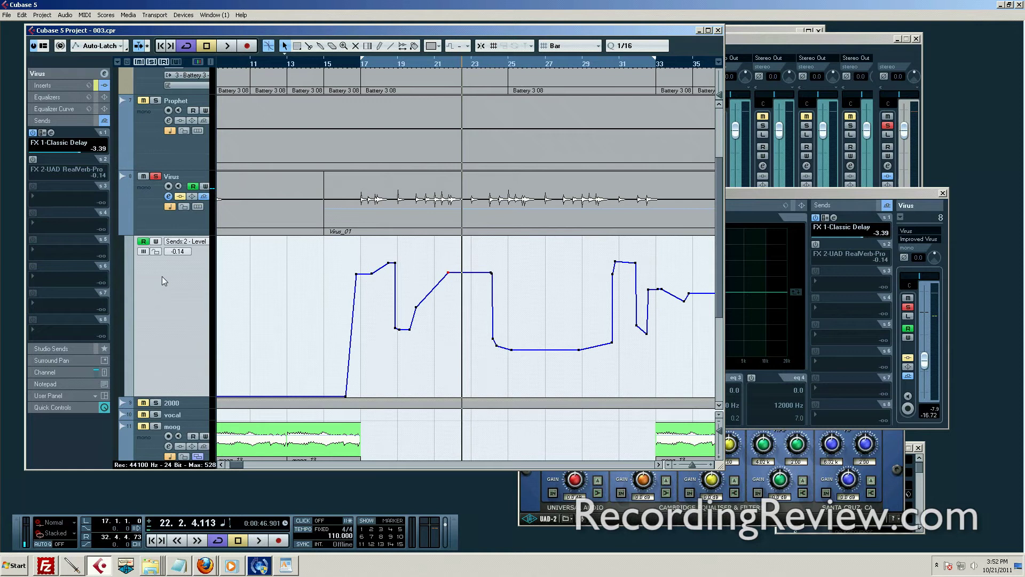
left_click(188, 243)
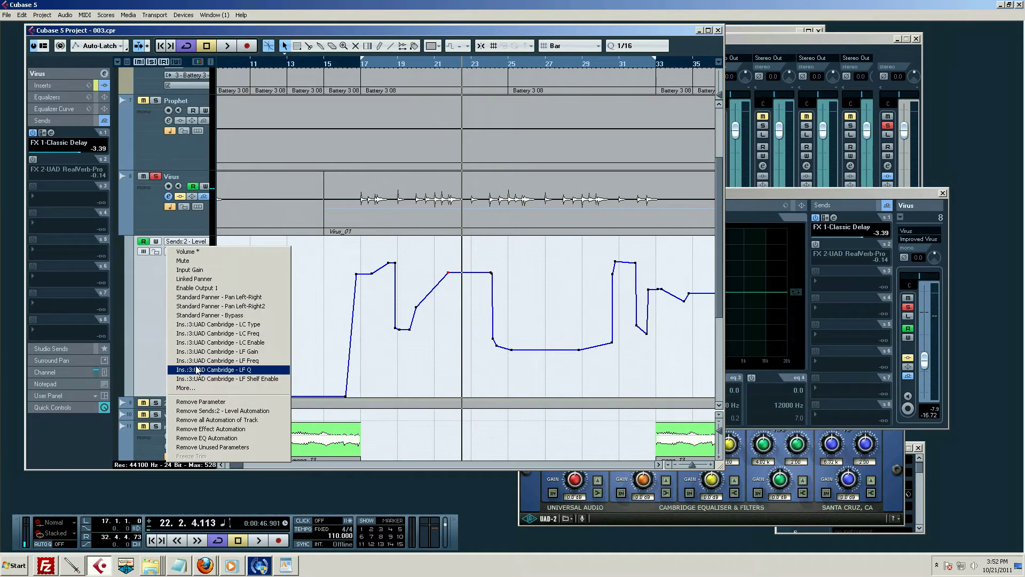
left_click(193, 388)
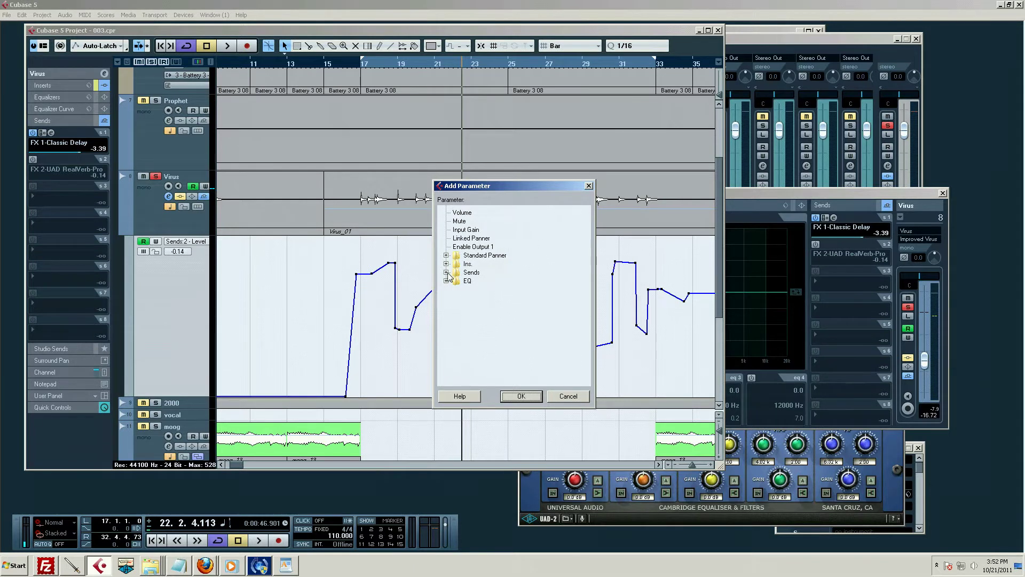
Cancel the parameter chooser and switch the Virus automation lane to Volume
left_click(567, 396)
right_click(172, 275)
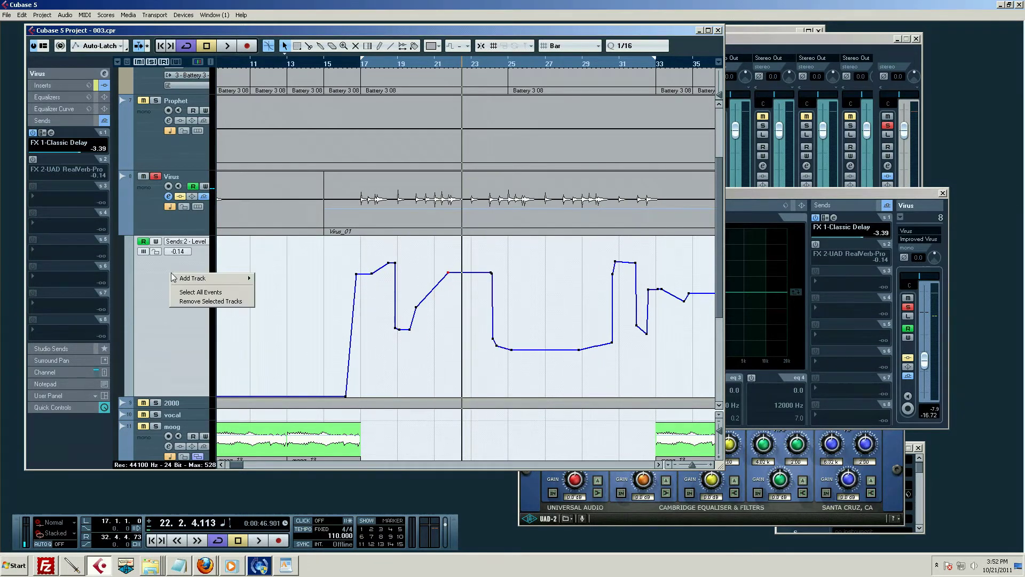
left_click(167, 274)
left_click(180, 241)
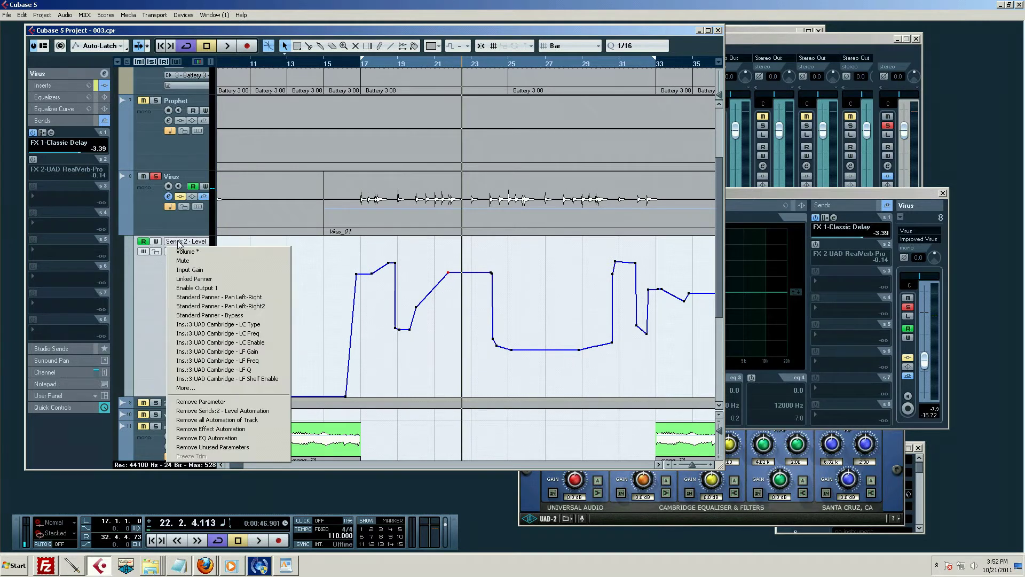
left_click(202, 253)
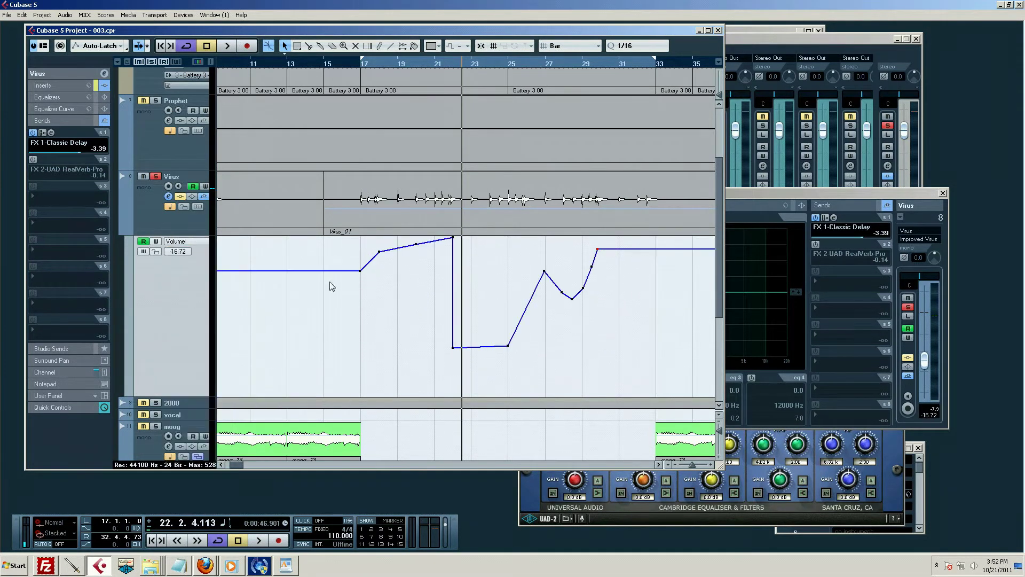
Put Sends: 1 - Level on the lane via More..., shown as a flat line at -3.39
left_click(176, 240)
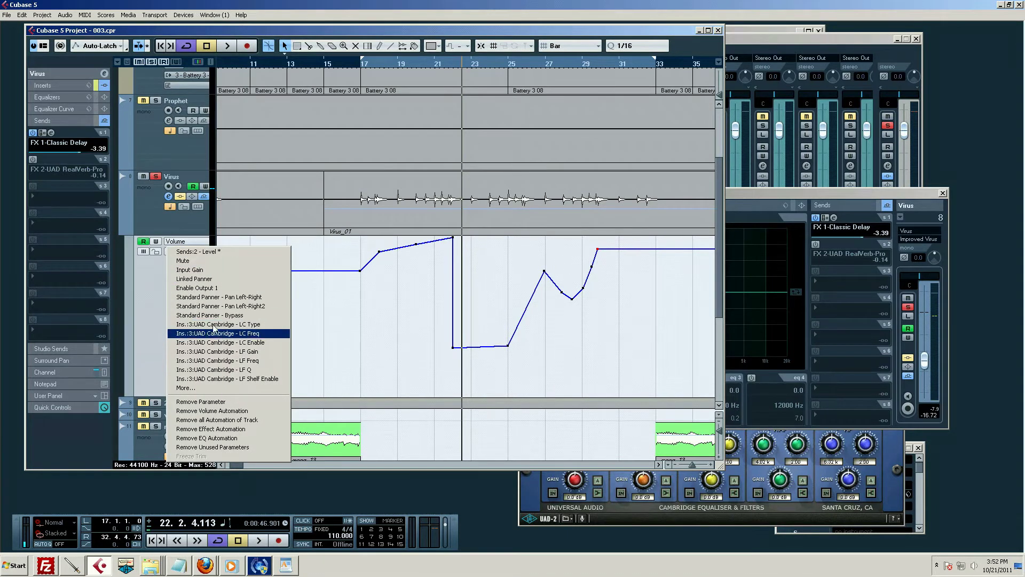
left_click(196, 389)
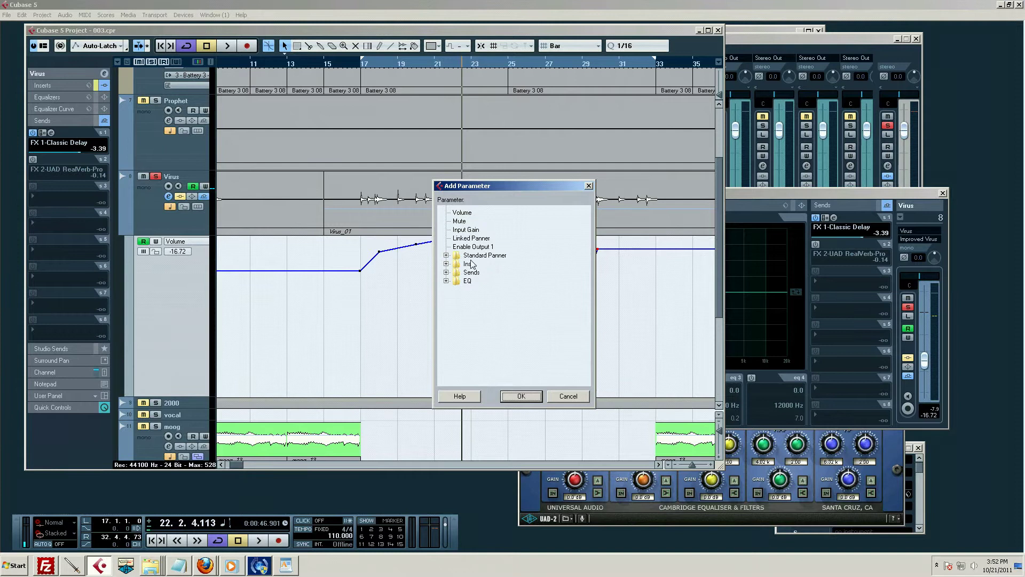
left_click(446, 272)
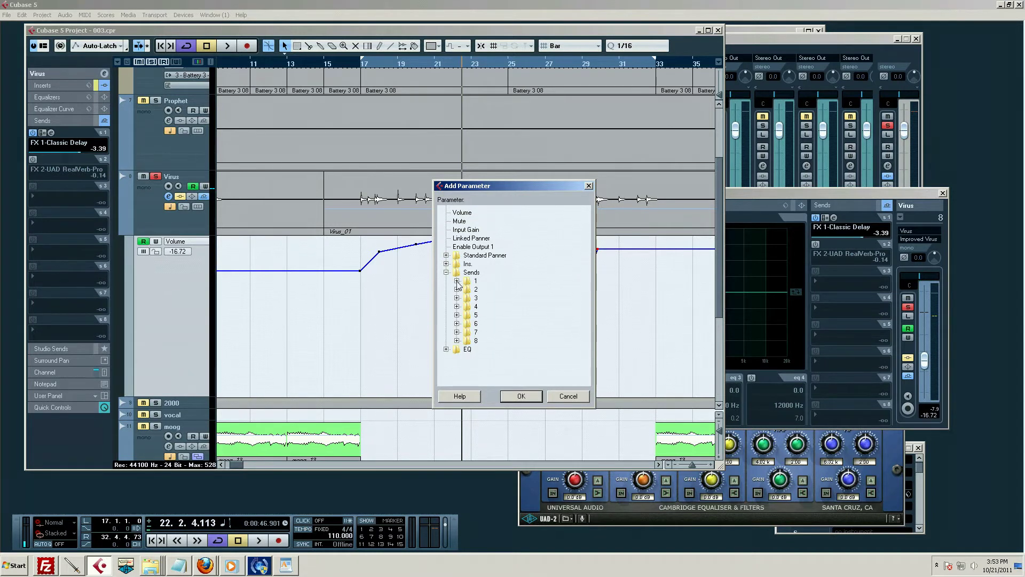
left_click(457, 280)
left_click(482, 296)
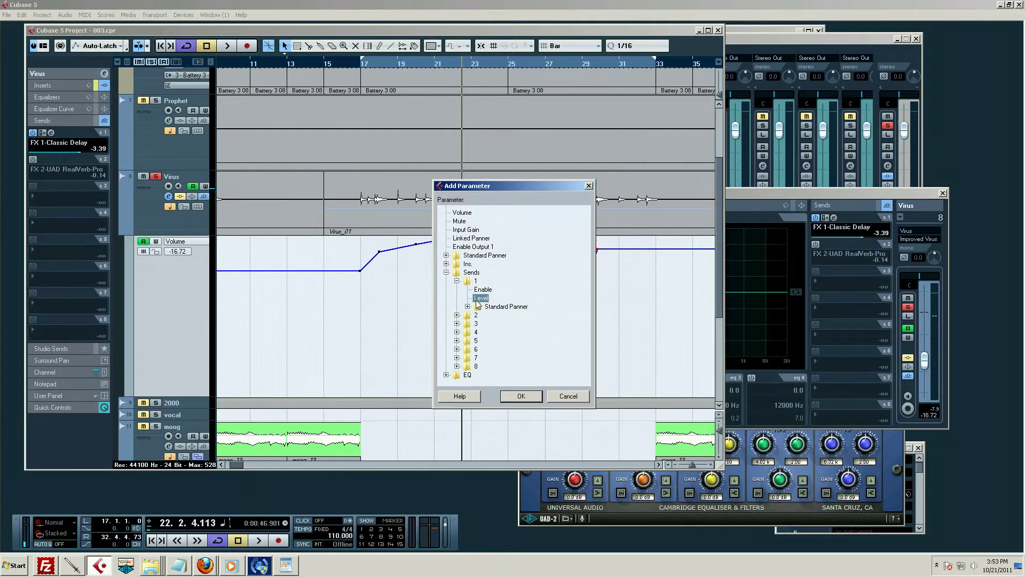
left_click(521, 396)
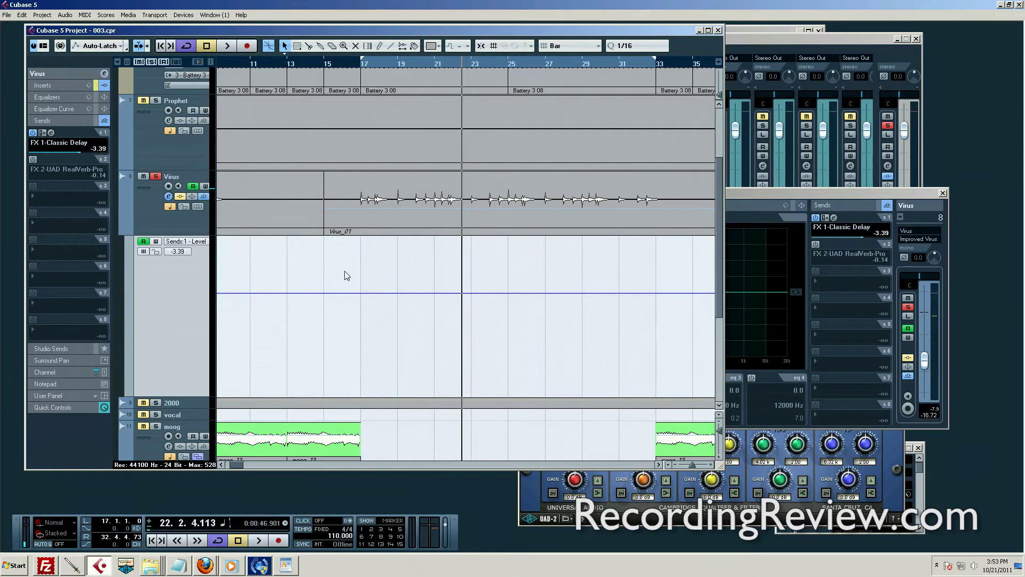
Draw a send level dip to -oo around bar 17, rising back at bar 21
left_click(354, 293)
left_click_drag(362, 295, 367, 417)
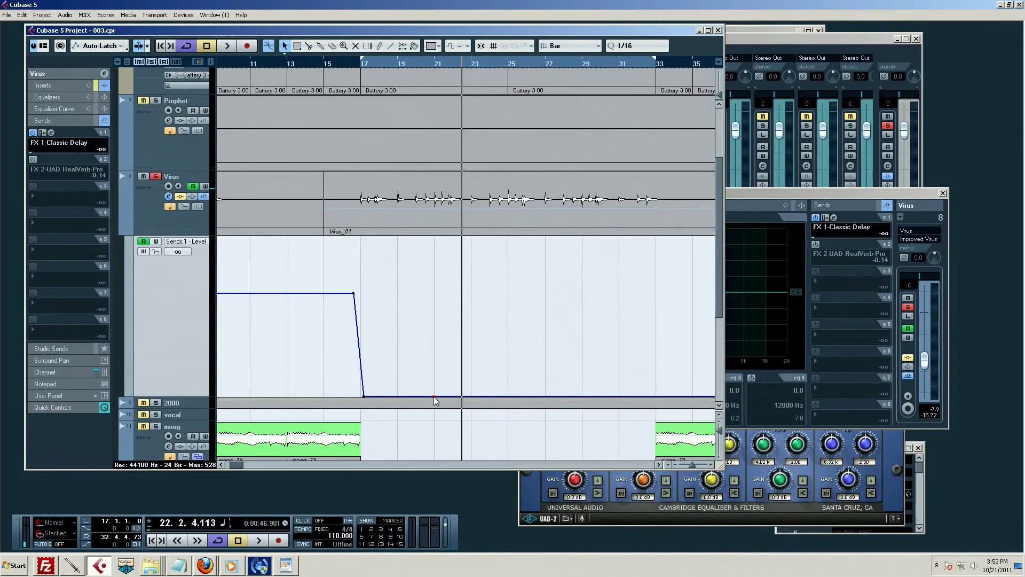
left_click_drag(433, 396, 436, 254)
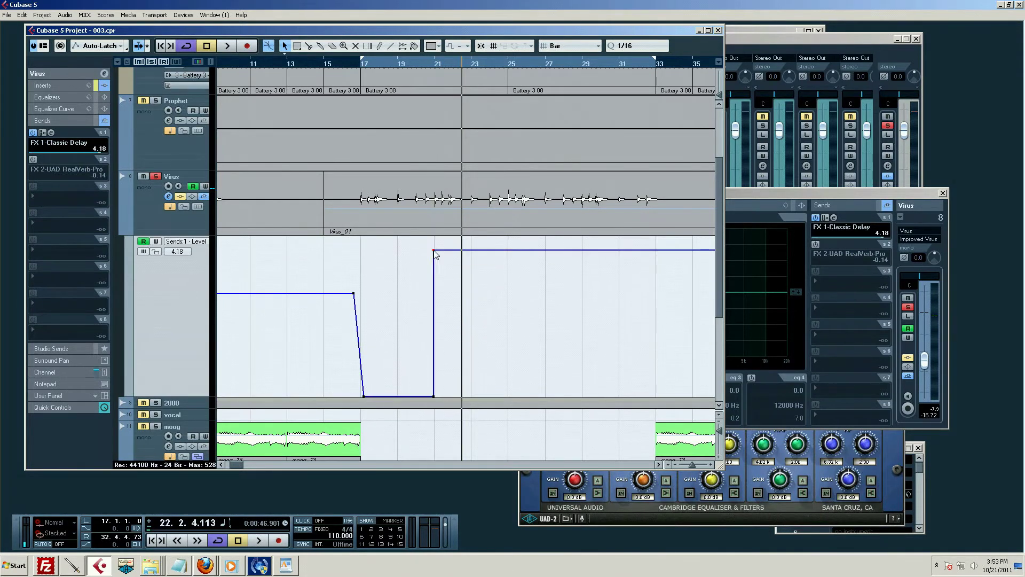
Audition the delay send dip from bar 17, then lower the bar 21 point and delete the stray spike
left_click(350, 59)
key("space")
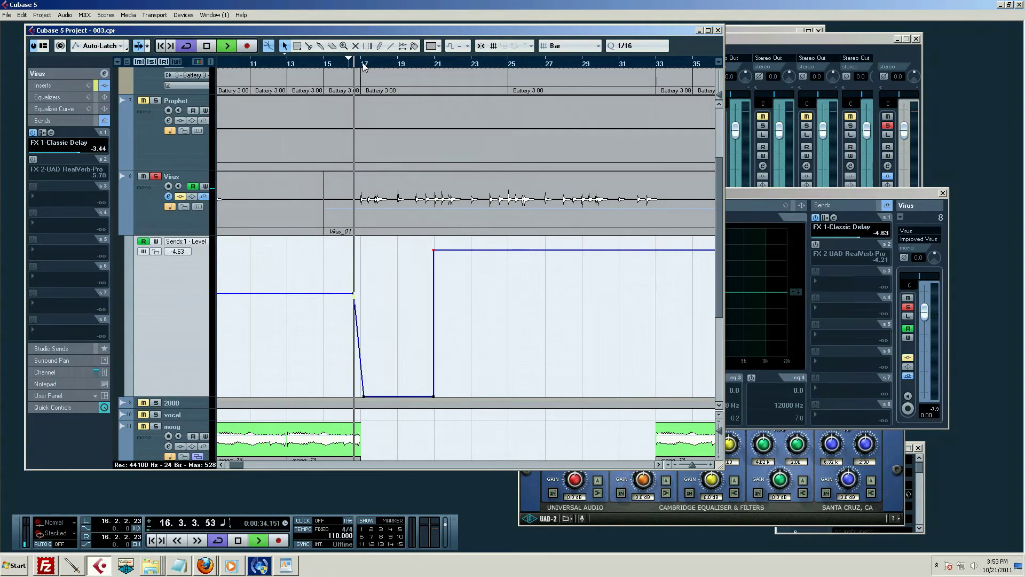
left_click(363, 60, "ctrl")
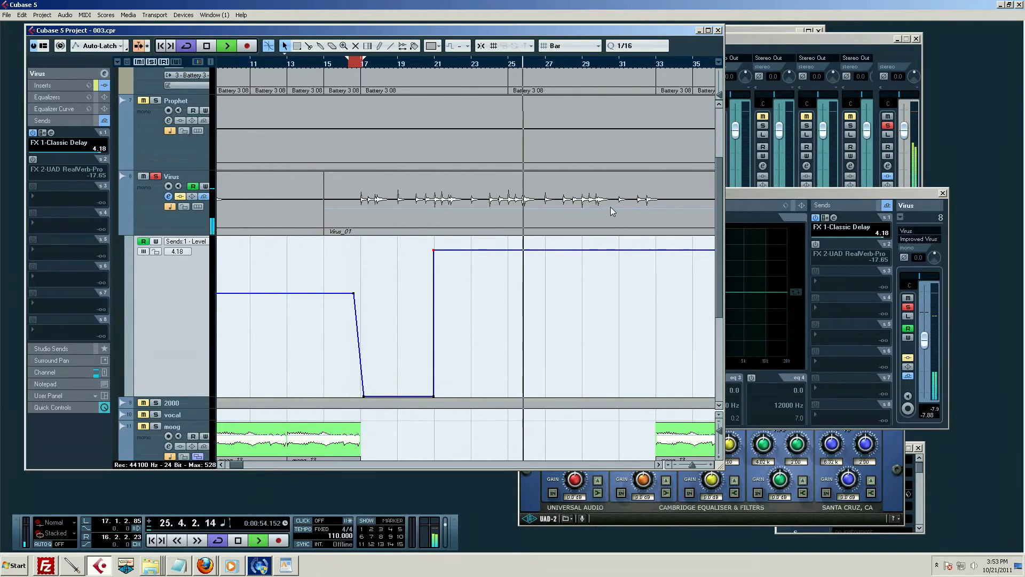
key("space")
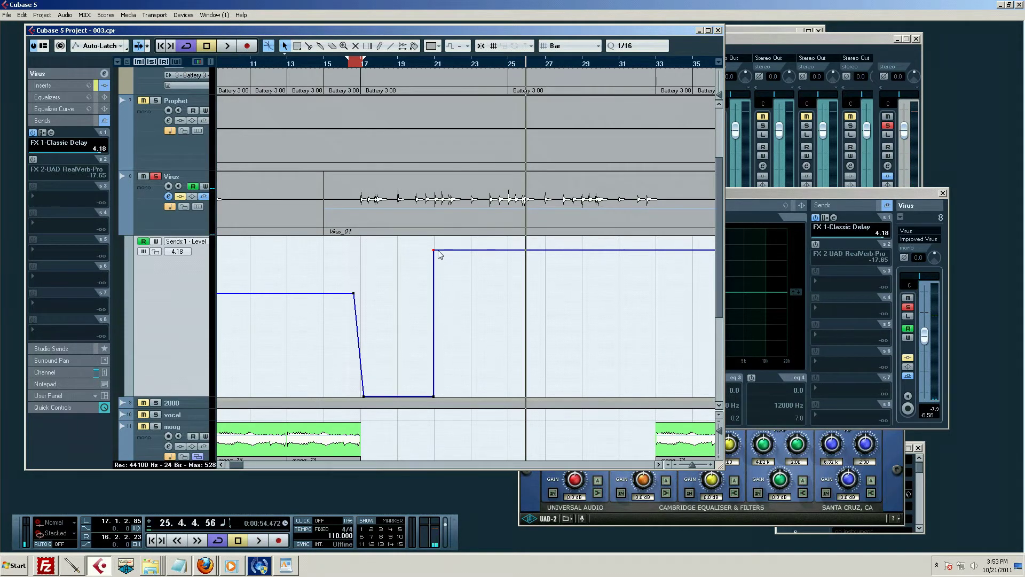
mouse_move(434, 250)
left_mouse_down()
mouse_move(435, 295)
mouse_move(433, 250)
left_mouse_up()
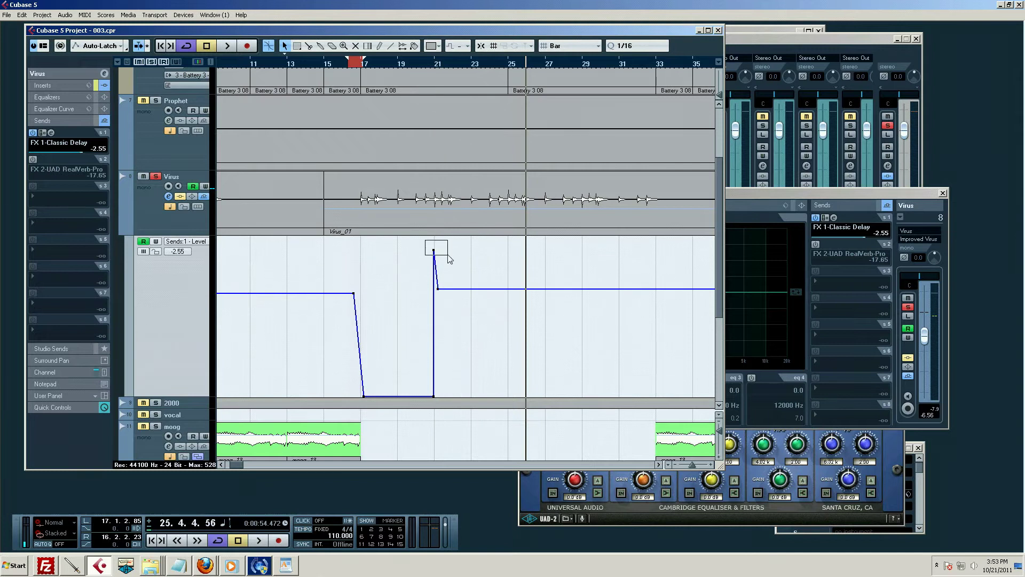
key("Delete")
left_click(439, 290)
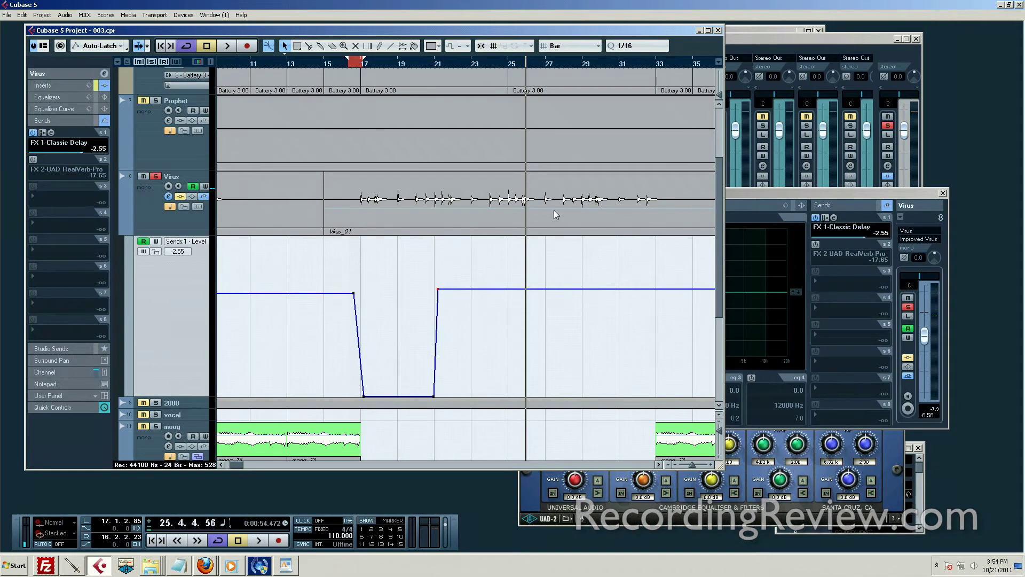
Switch the Virus automation lane back to Volume
left_click(184, 241)
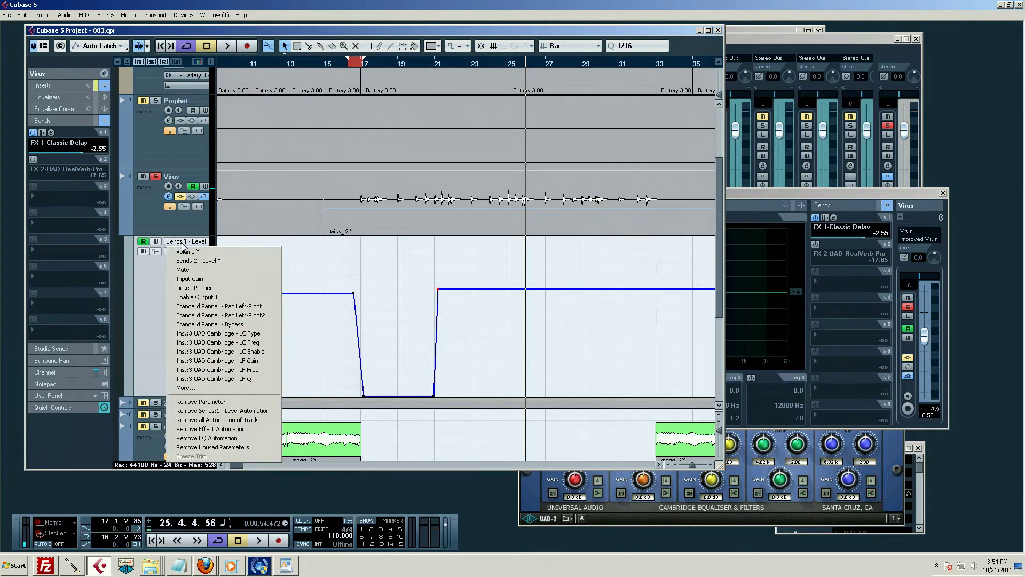
left_click(239, 246)
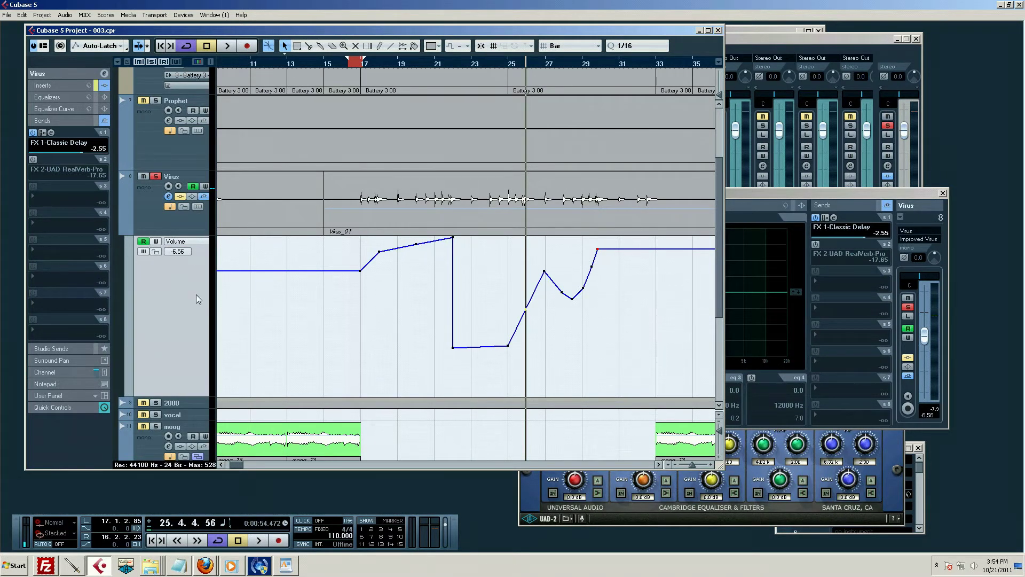
left_click(181, 246)
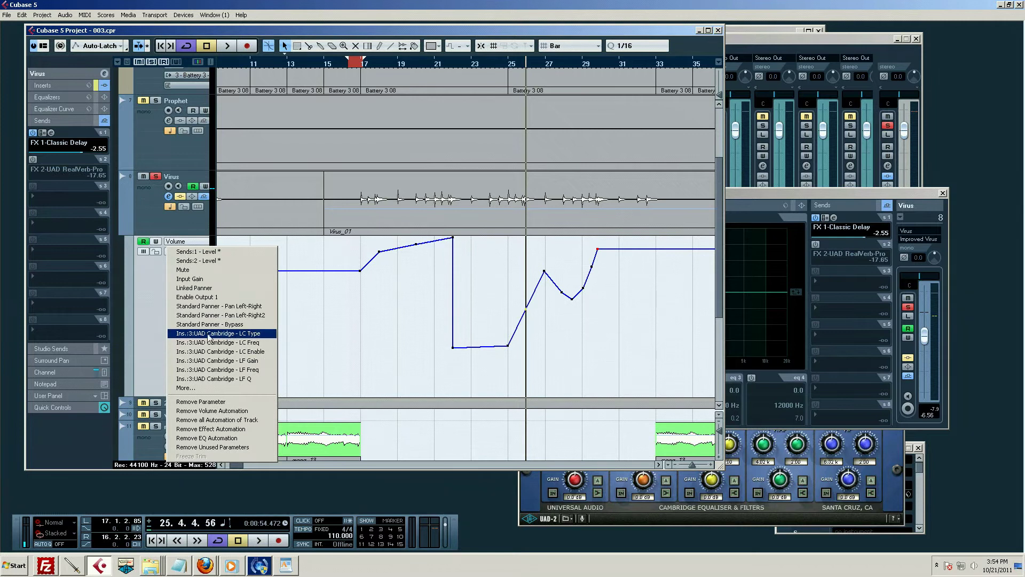
left_click(157, 333)
Open the Virus channel settings and the UAD Cambridge EQ editor on insert 3
left_click(132, 220)
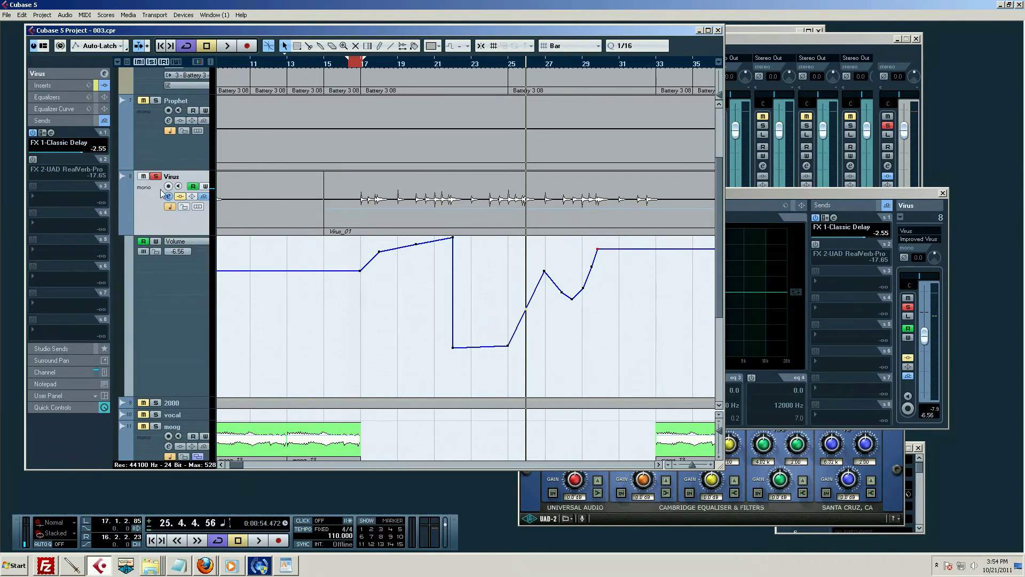
left_click(168, 196)
left_click(168, 196)
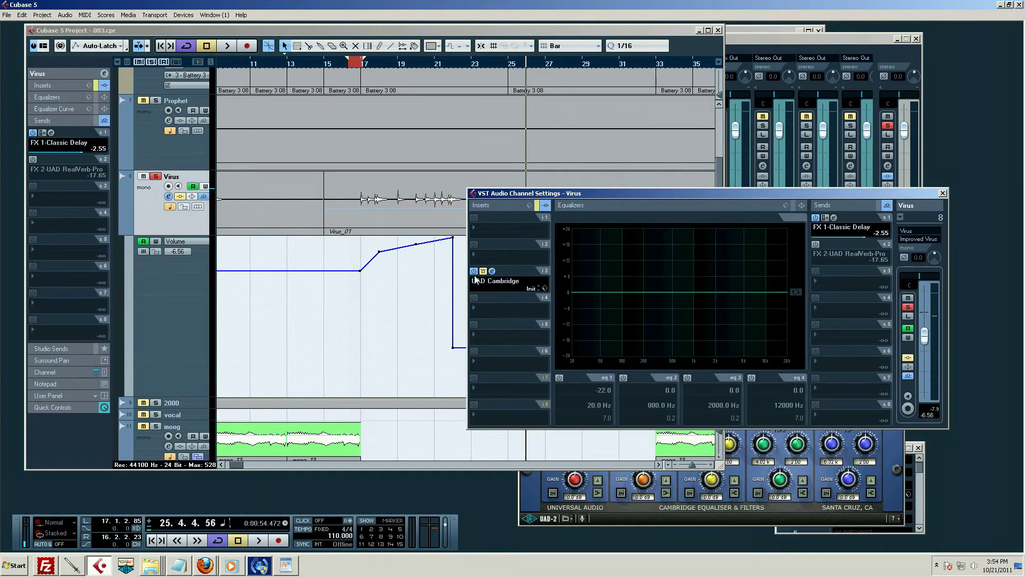
left_click(492, 271)
left_click(492, 272)
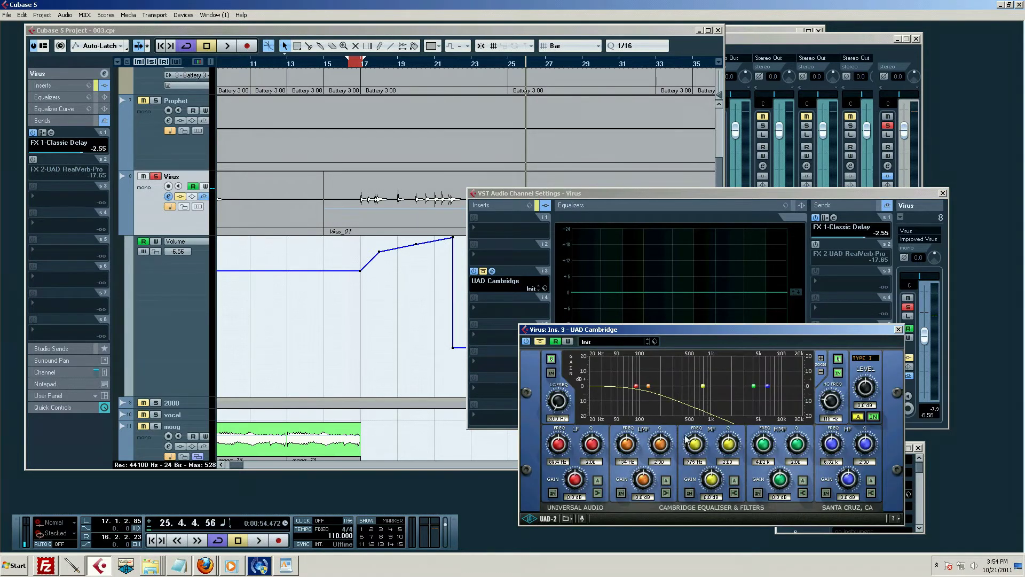
Delete the Virus volume points from bar 19 onward and lower the remaining peak to about -0.63
left_click(214, 325)
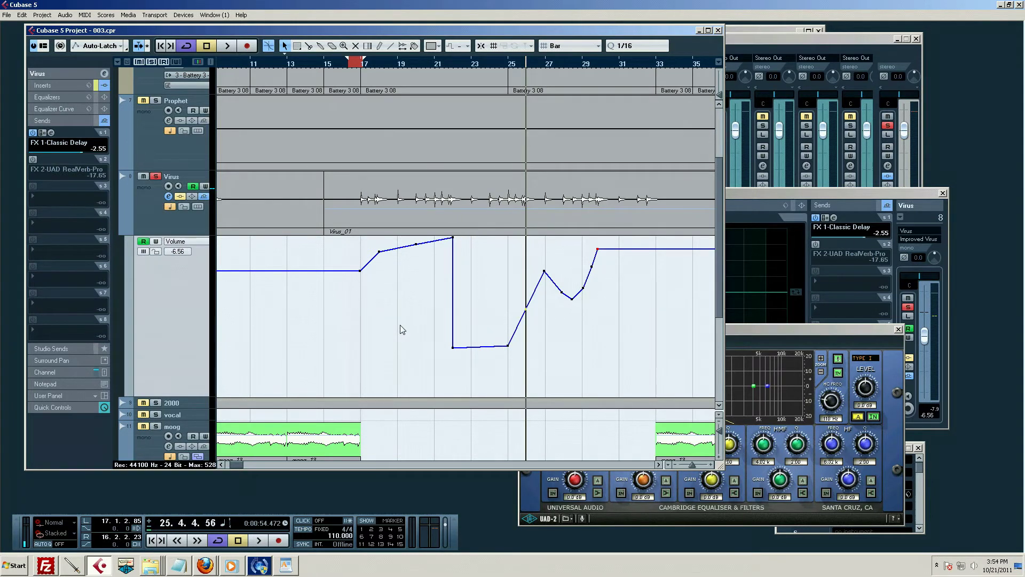
key("5")
left_click_drag(382, 366, 613, 250)
key("Delete")
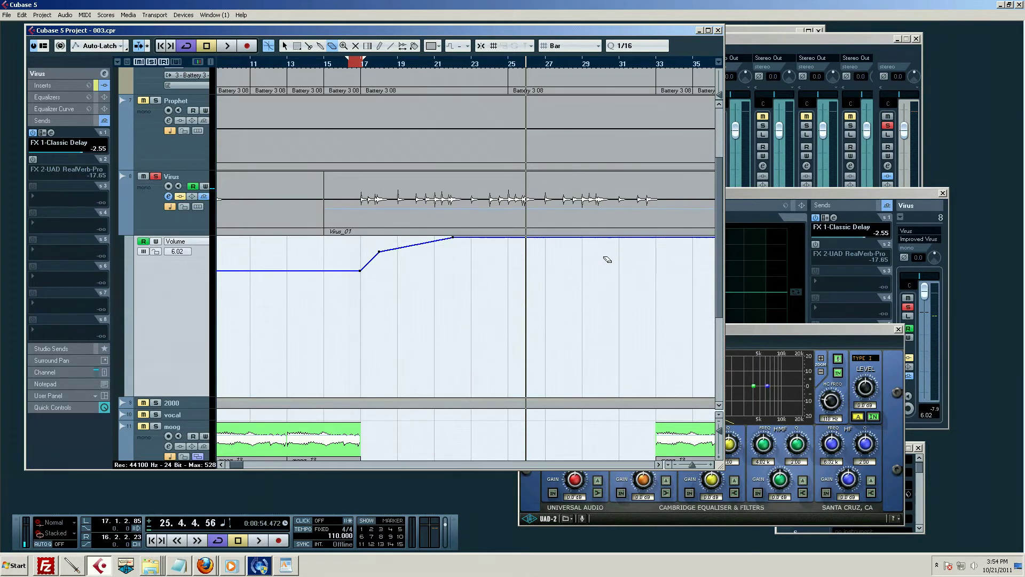
key("1")
left_click_drag(454, 239, 446, 276)
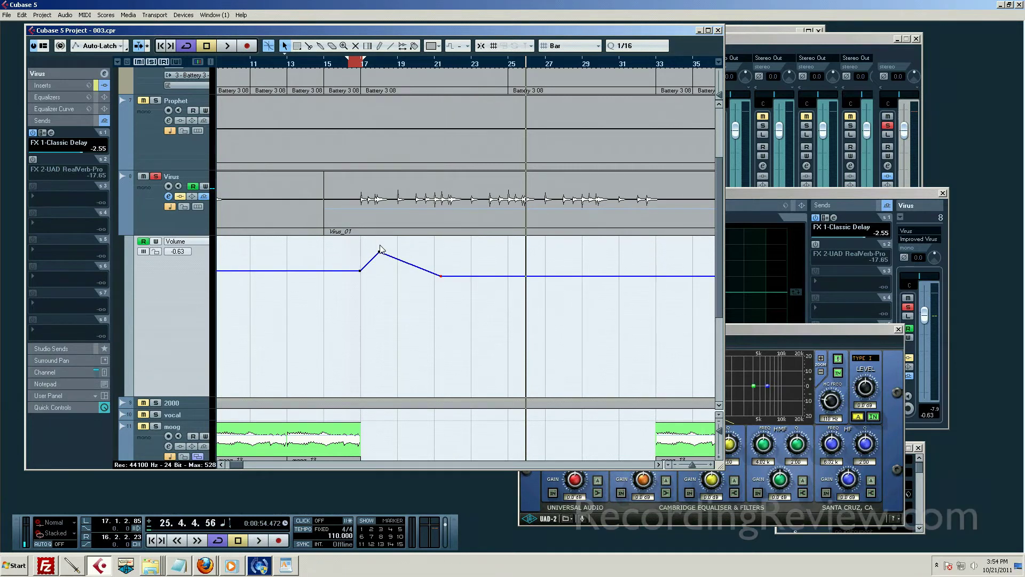
left_click_drag(381, 245, 404, 265)
key("Delete")
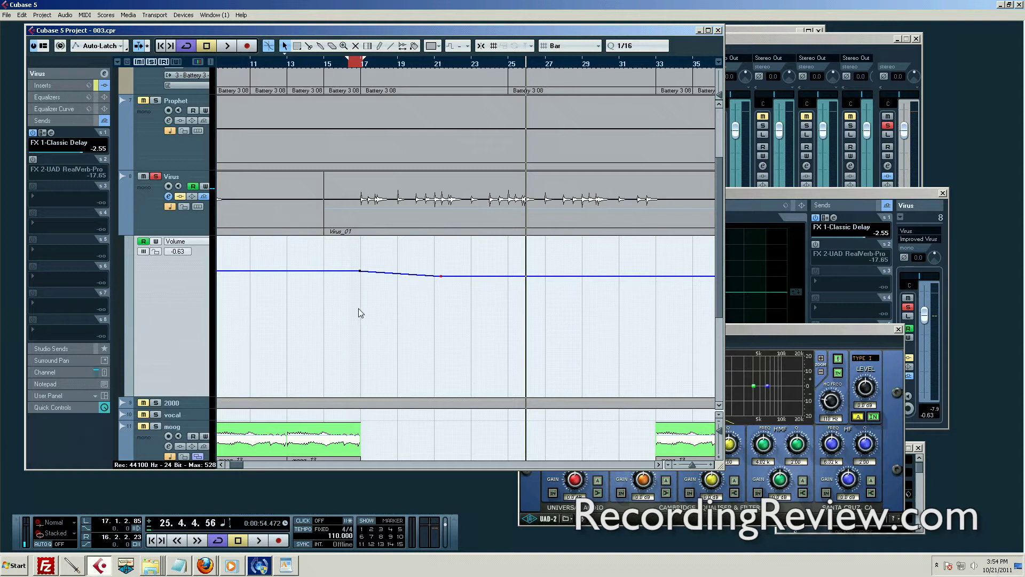
Write-enable the Volume lane and set the locators and playhead around bars 14–15
left_click(155, 241)
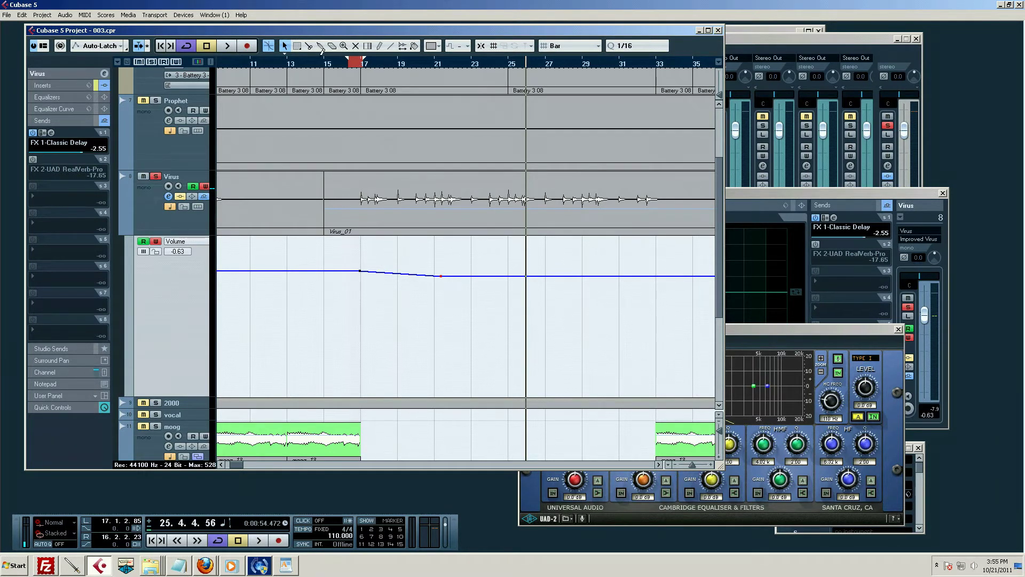
left_click_drag(322, 60, 327, 60)
left_click(337, 65)
Write a live falling Virus fader ride from bar 16 to 24, then zoom in at bar 16
left_click(136, 234)
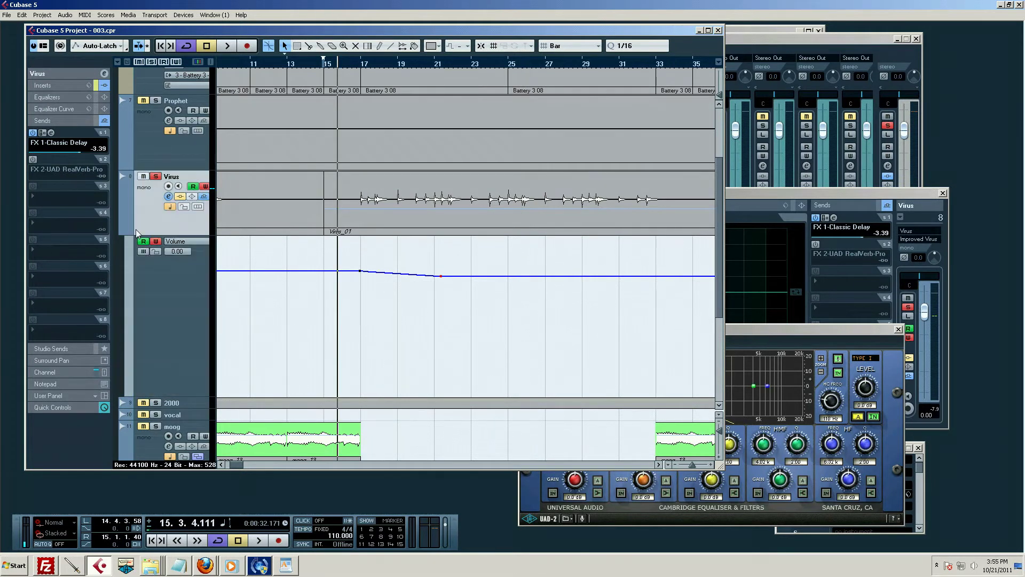
left_click(63, 373)
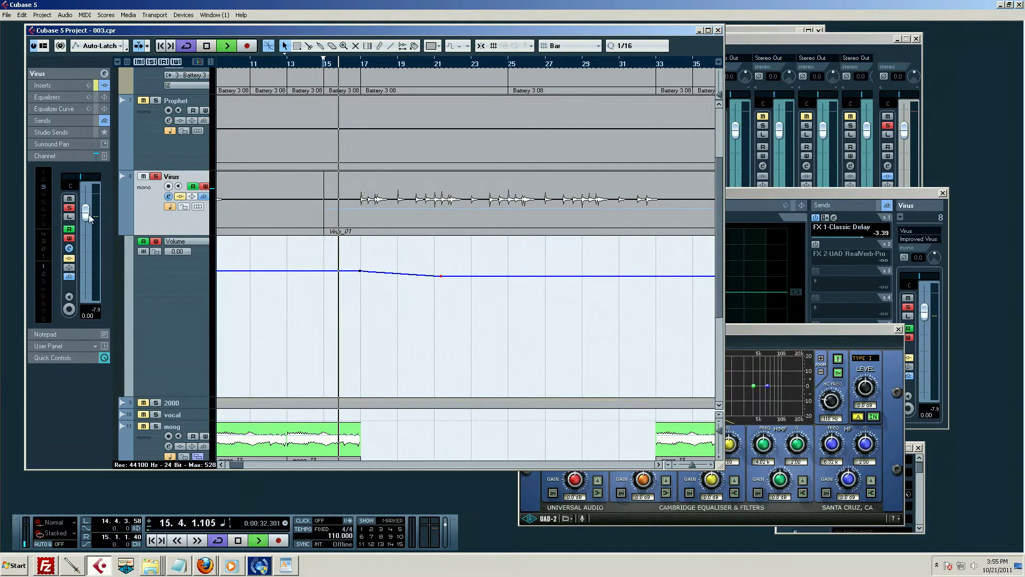
mouse_move(85, 215)
left_mouse_down()
mouse_move(86, 255)
mouse_move(94, 206)
mouse_move(85, 276)
mouse_move(91, 232)
left_mouse_up()
key("space")
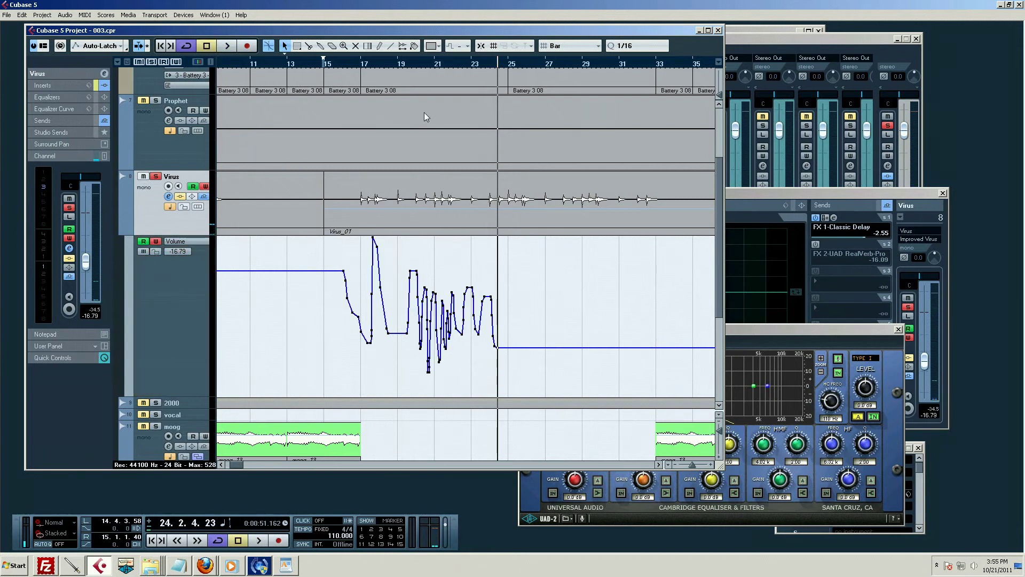
left_click(364, 64)
key("h")
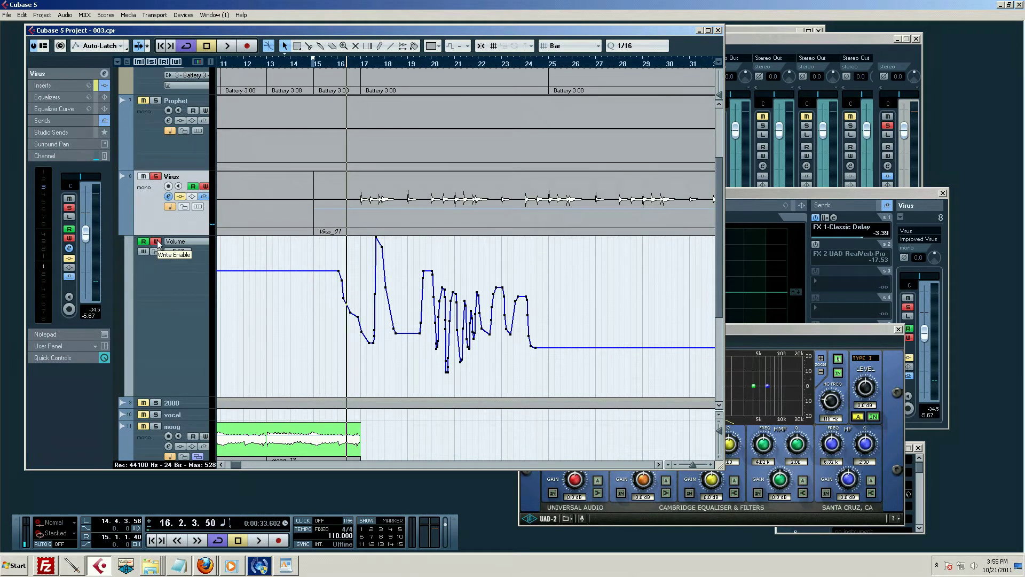
Disable writing on the Volume lane and play the written curve back from bar 15 to 24
left_click(156, 242)
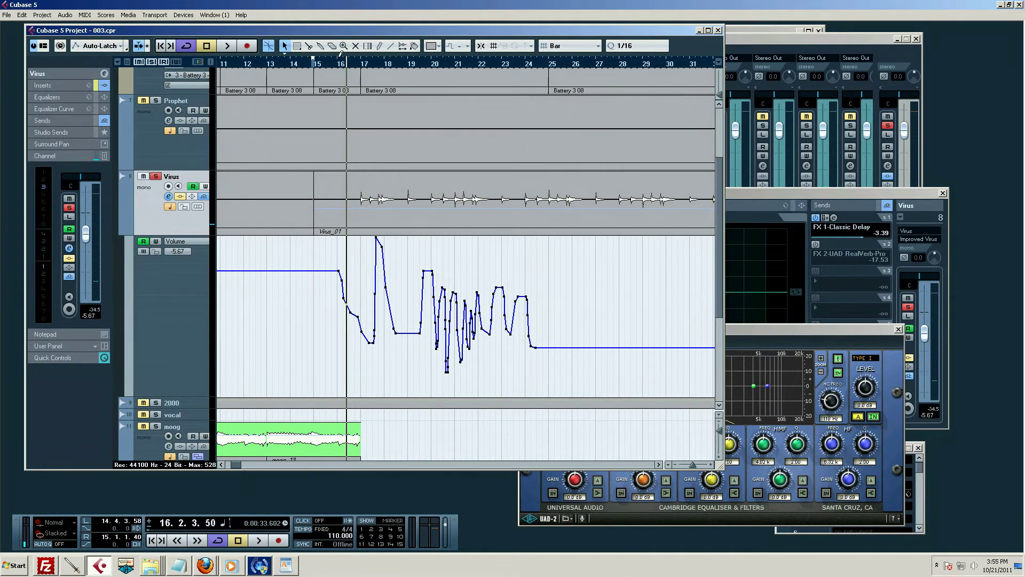
left_click(330, 65)
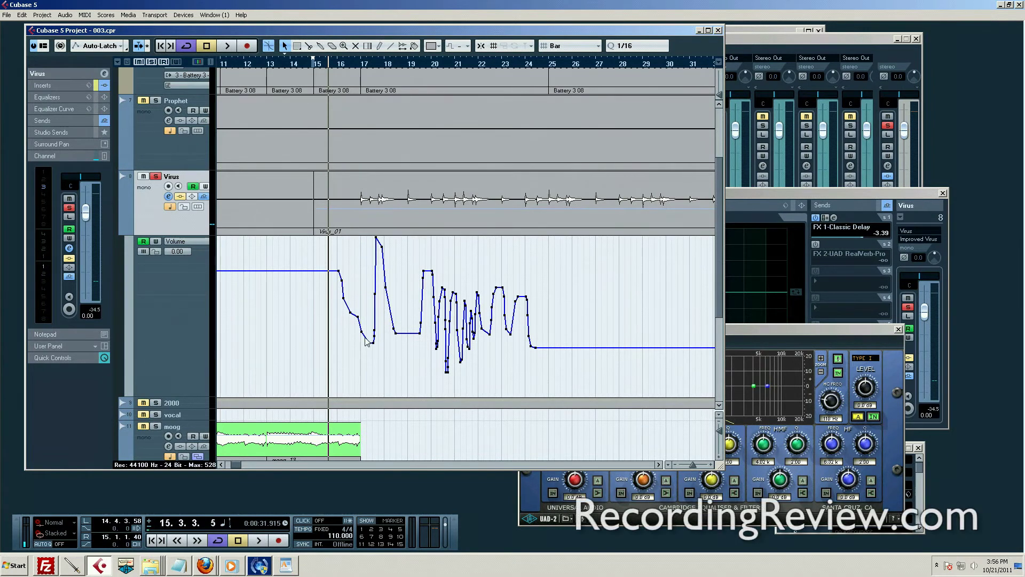
key("space")
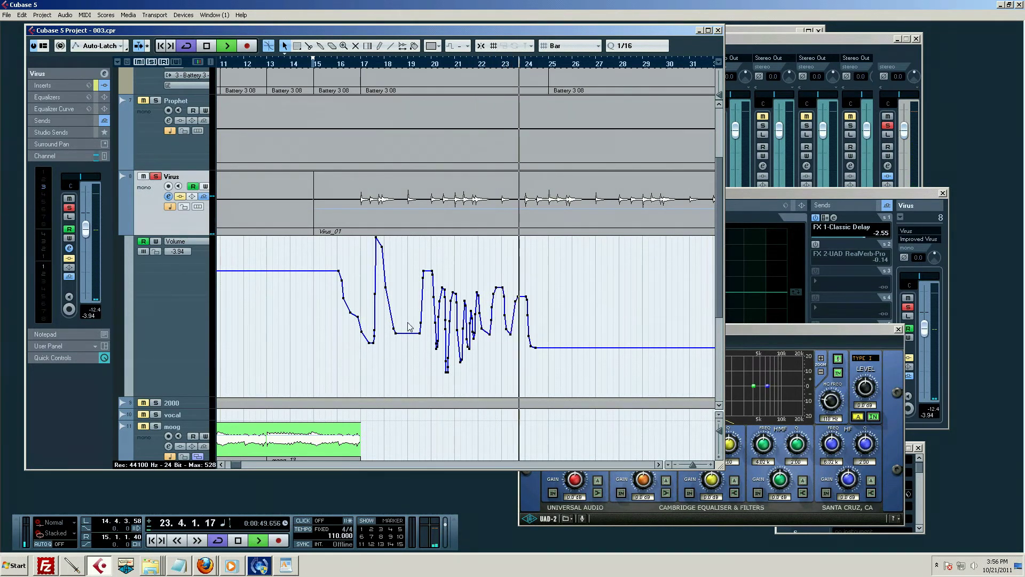
key("space")
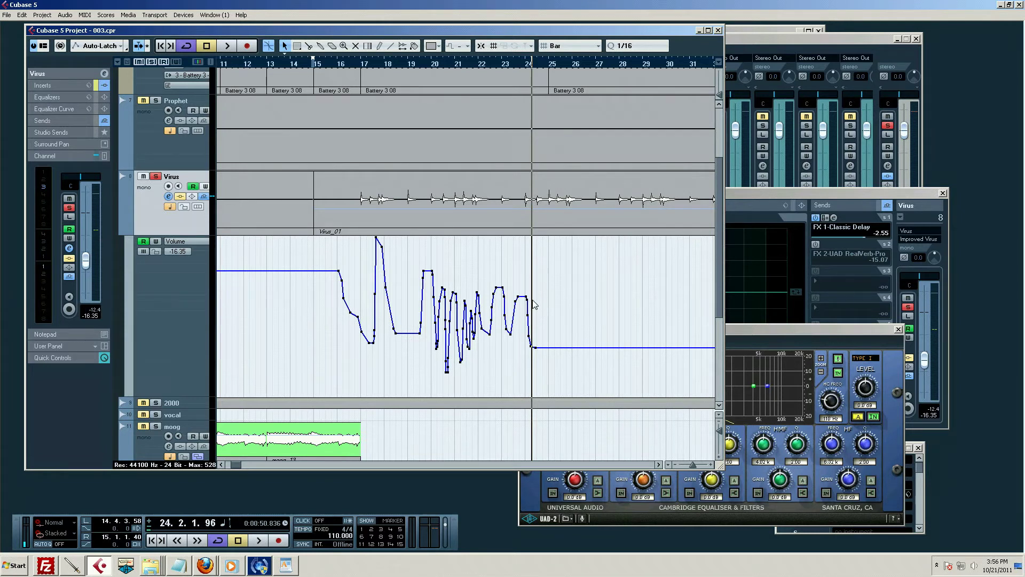
Unsolo the Virus track, zoom near bar 19, and audition the volume ride from there
scroll(530, 297, "up", 3)
scroll(531, 297, "down", 4)
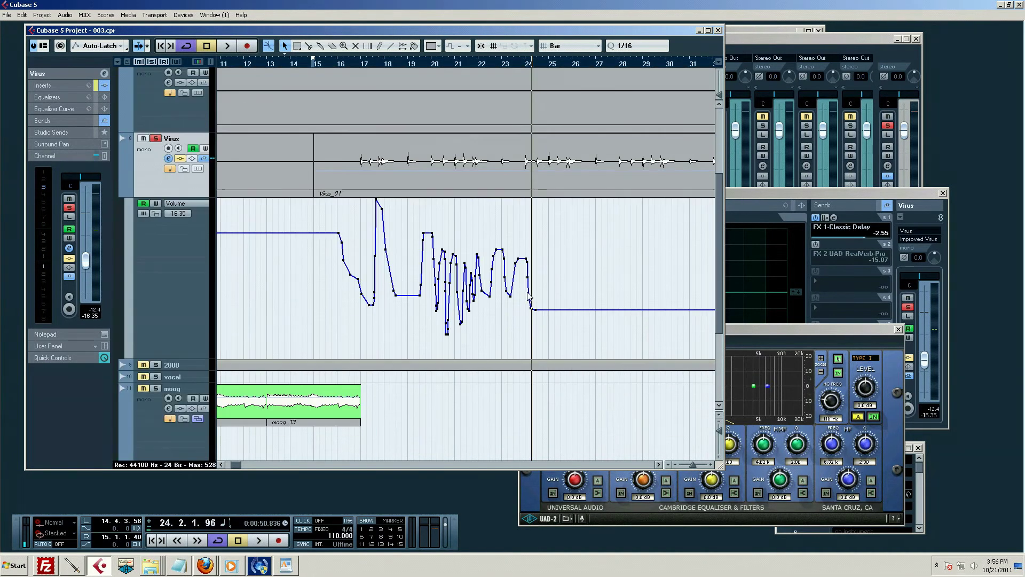
left_click(150, 61)
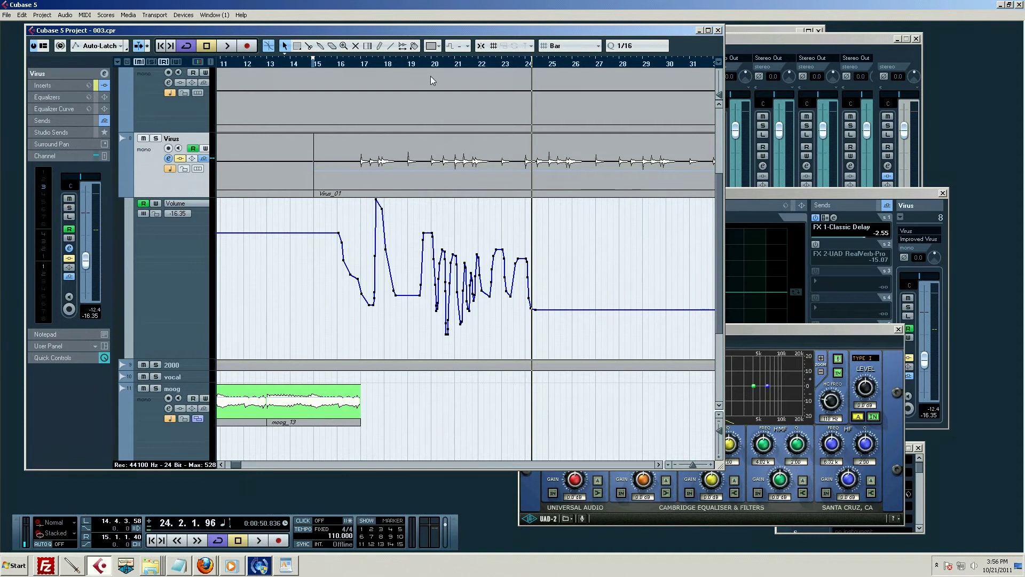
left_click_drag(429, 63, 423, 65)
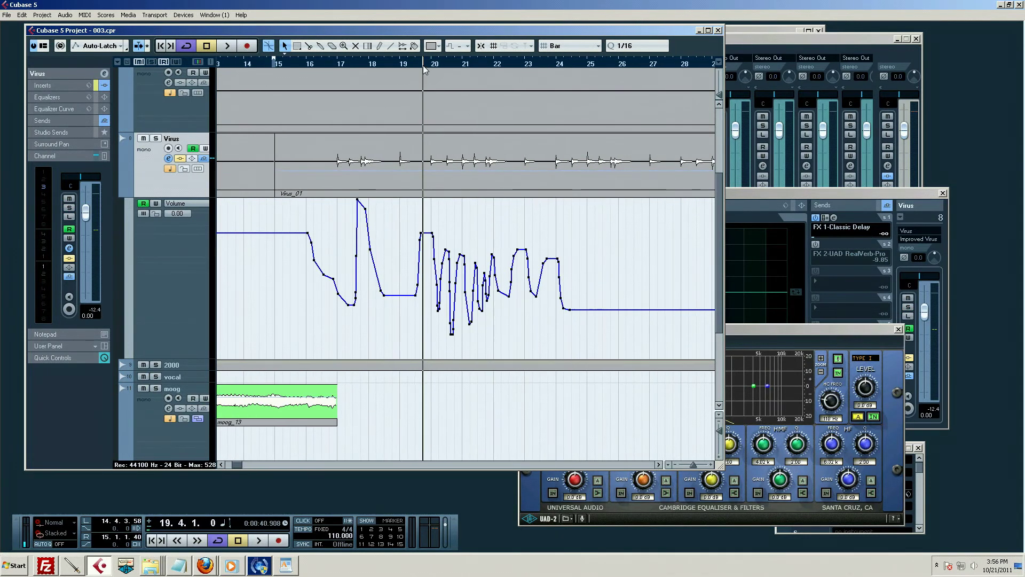
left_click(417, 64)
key("space")
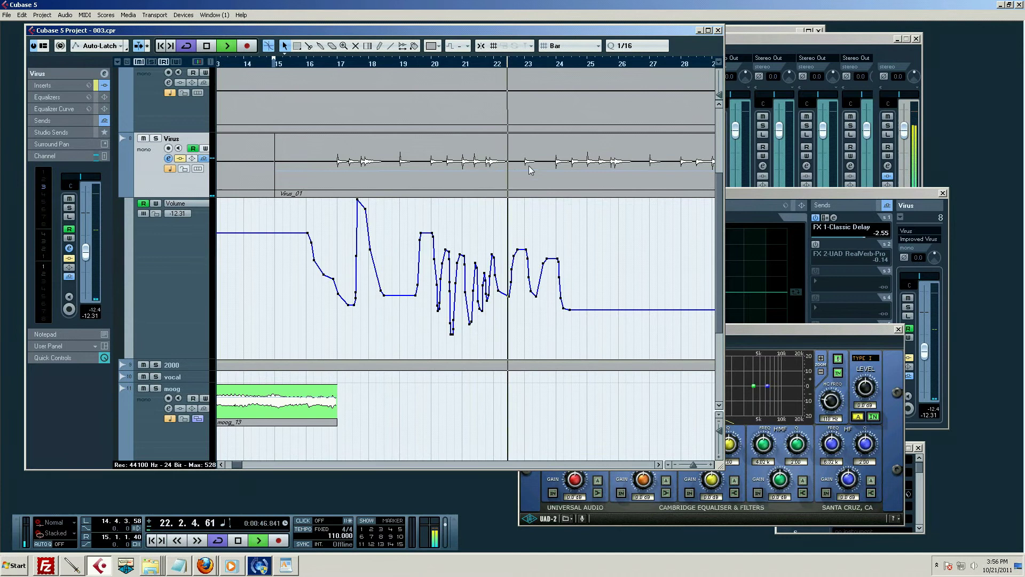
key("space")
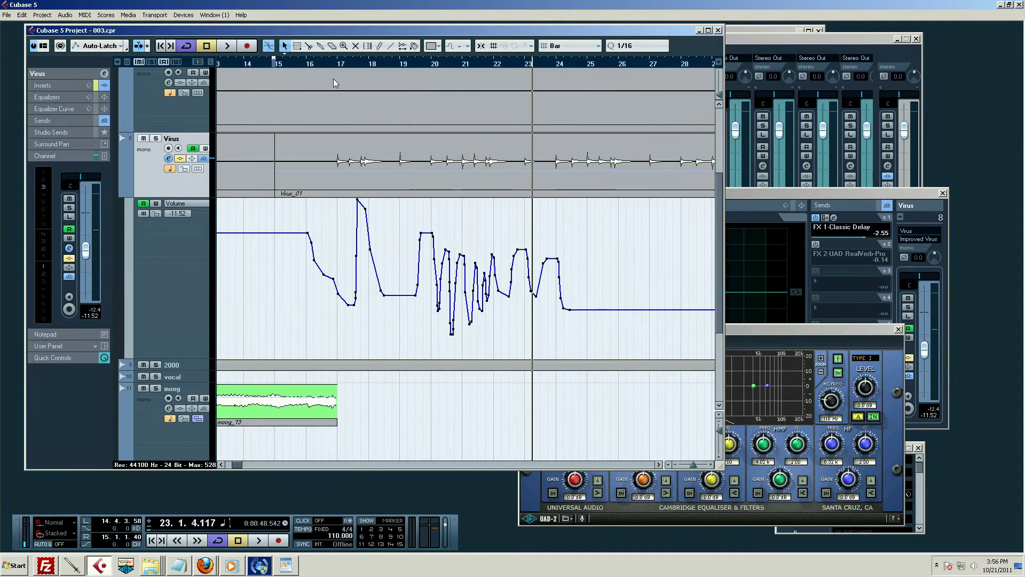
Reopen the Virus channel settings, leave the RealVerb-Pro send off, and rewind to bar 15
left_click(332, 64)
left_click(169, 159)
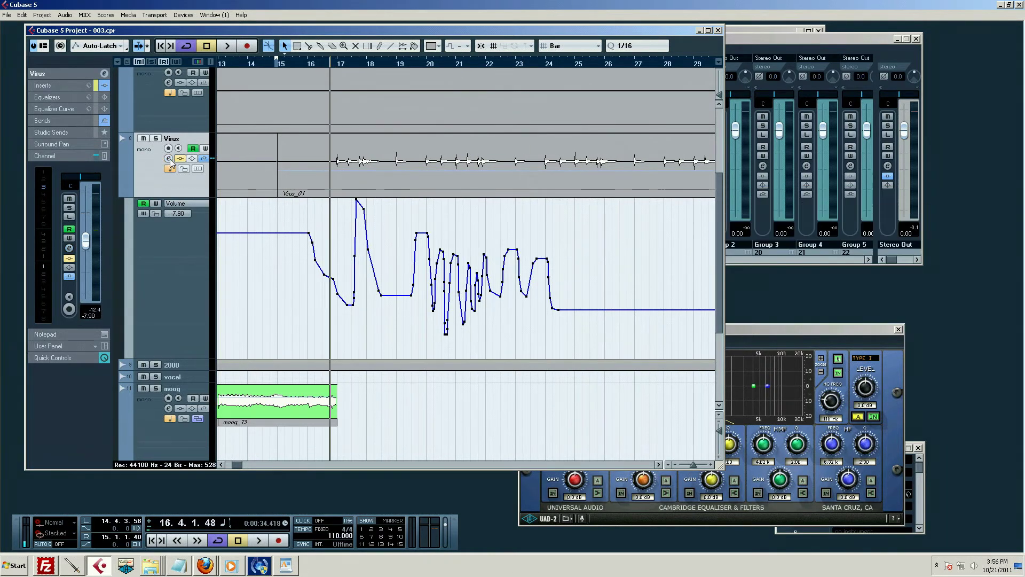
left_click(168, 158)
left_click(815, 245)
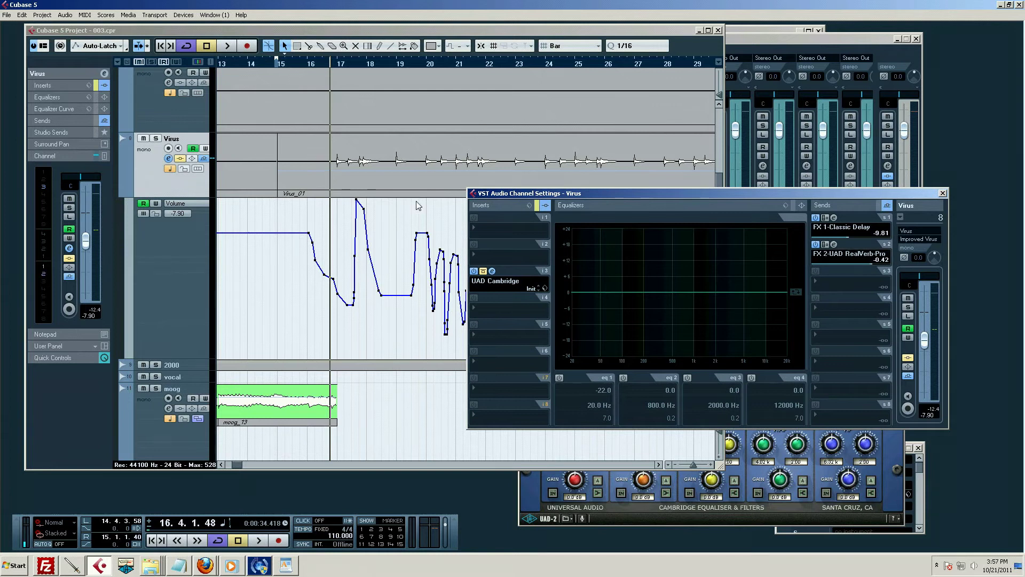
left_click(815, 244)
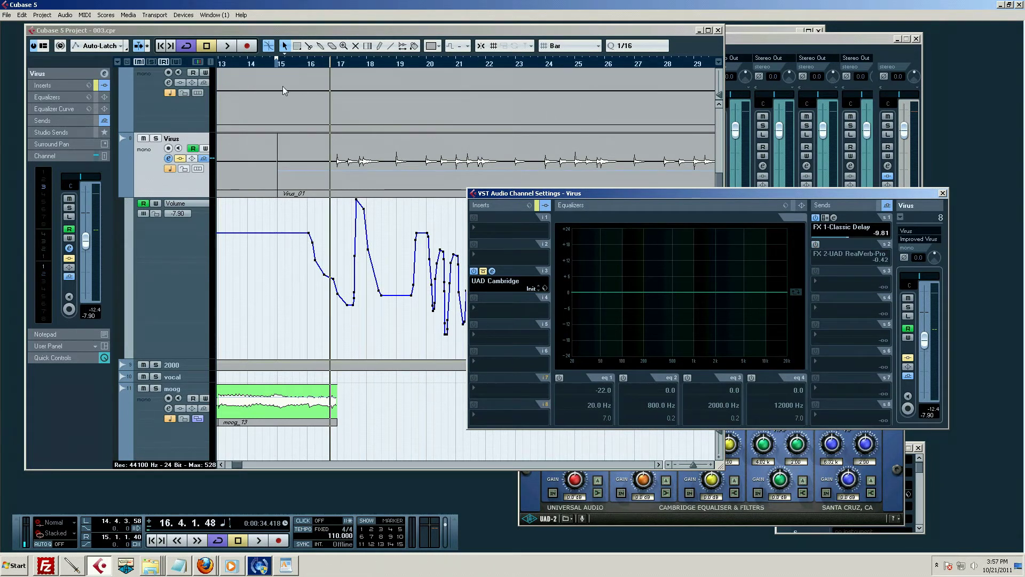
left_click(299, 63)
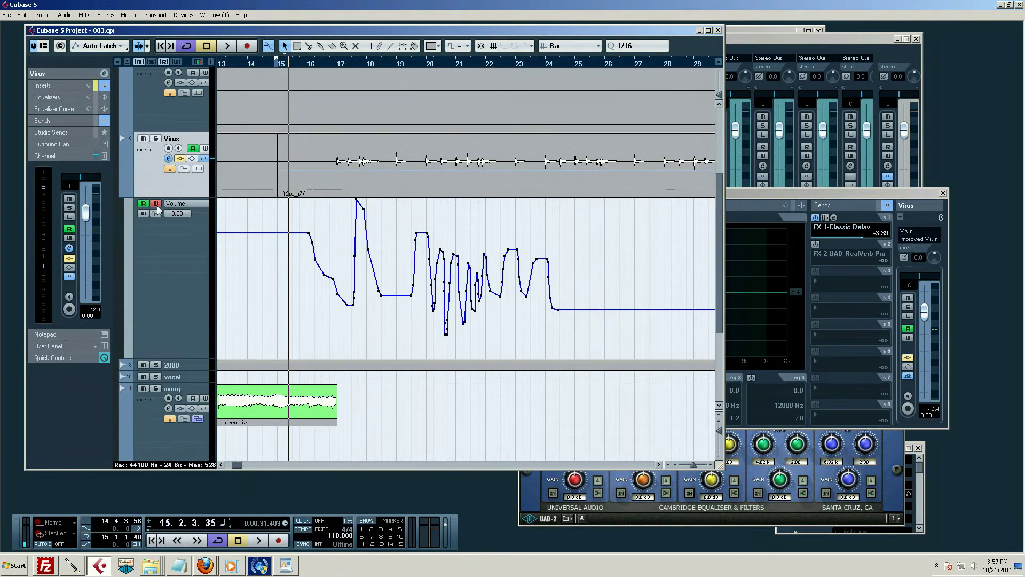
In Write mode, ride the FX 1 delay send level down from bar 15 to about bar 25
key("w")
left_click(810, 192)
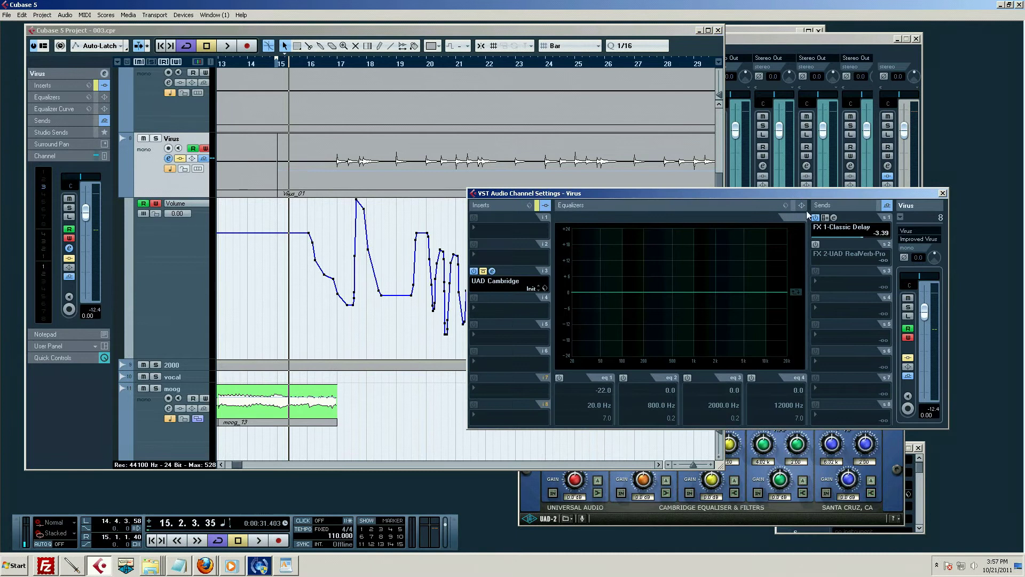
key("space")
left_click_drag(857, 236, 881, 257)
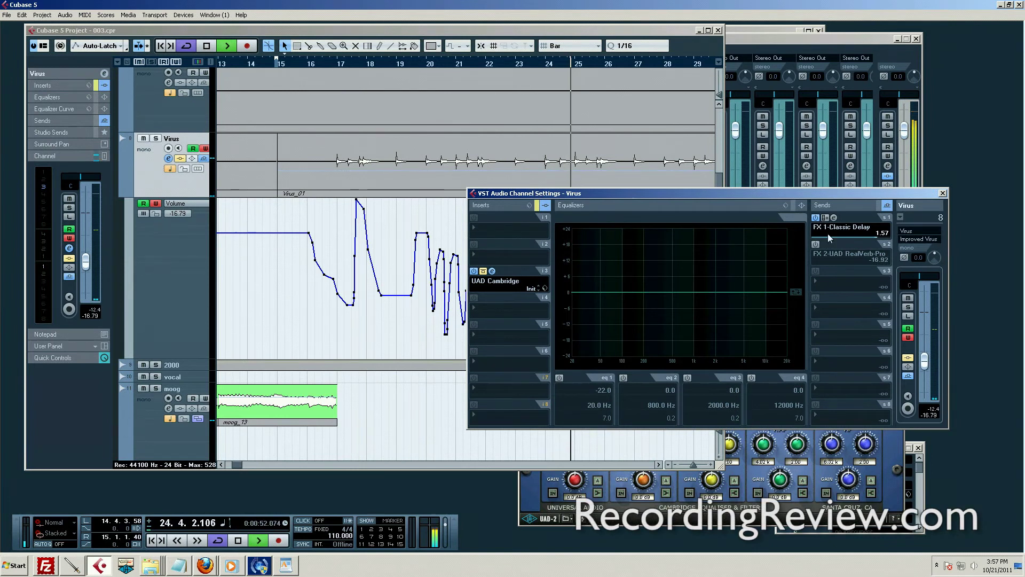
left_click(438, 31)
key("space")
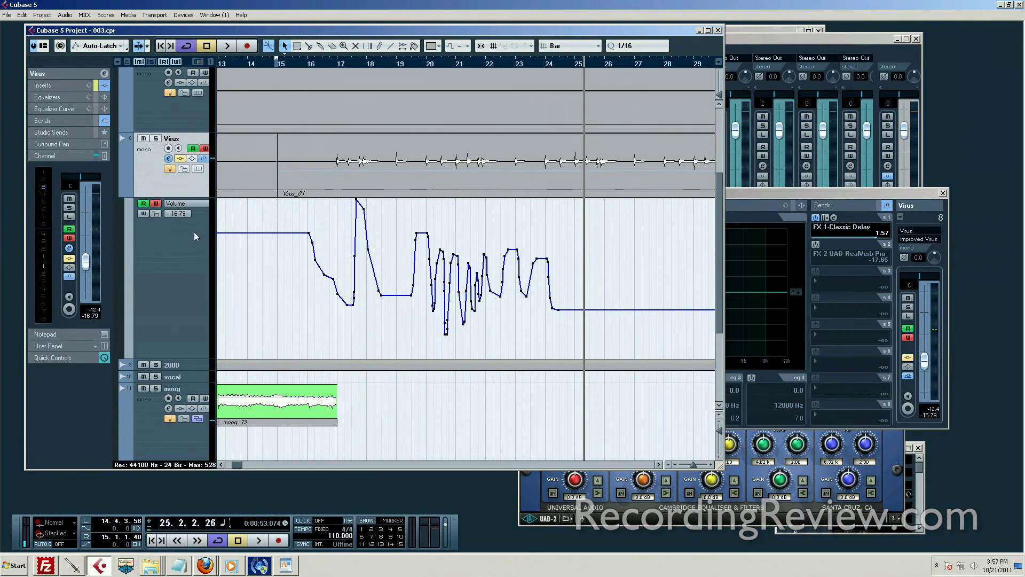
Show the written Sends:1 - Level curve on the Virus lane, rewind to bar 15, and front the channel settings
left_click(181, 204)
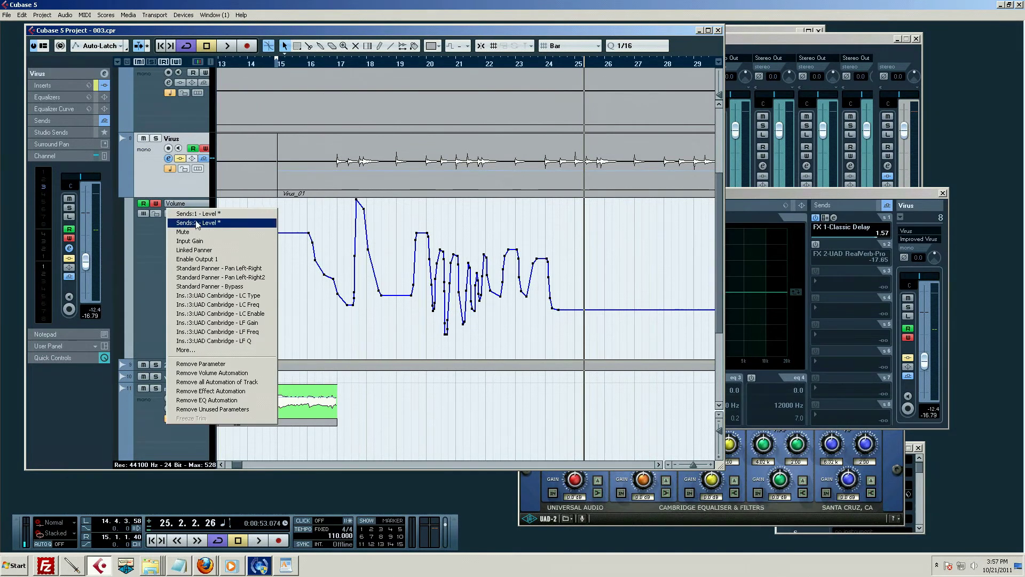
left_click(198, 214)
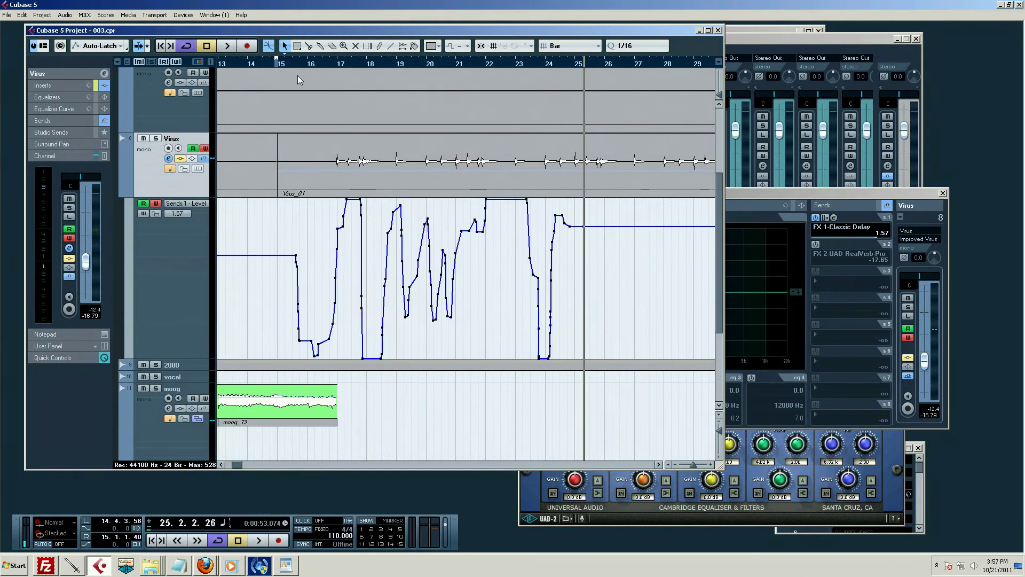
left_click(291, 64)
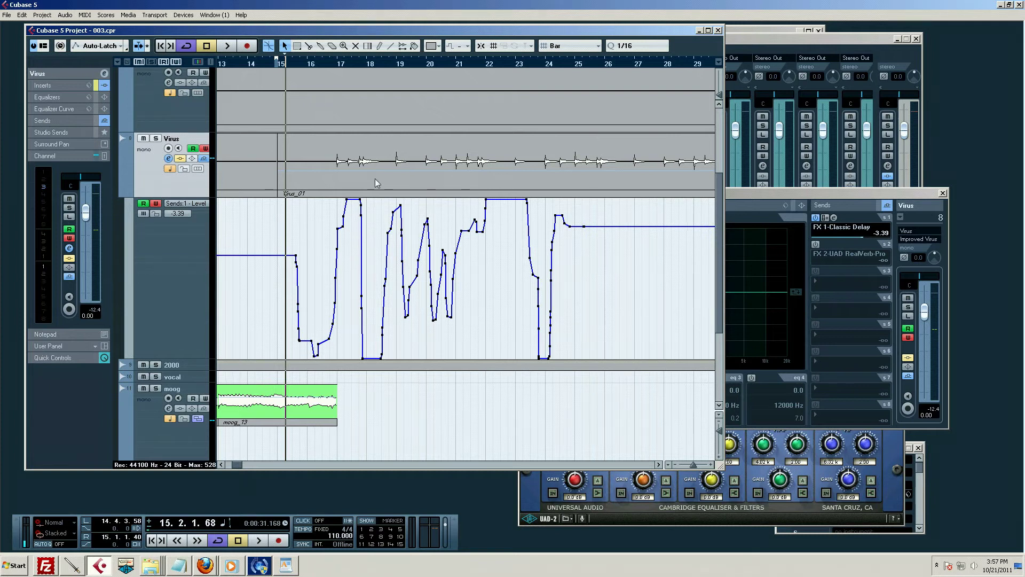
left_click(895, 199)
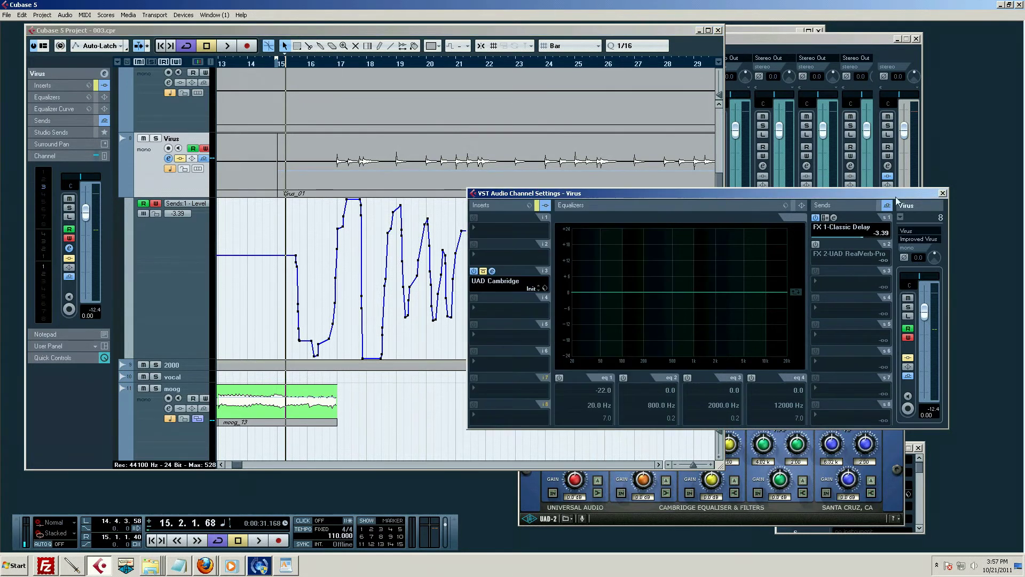
Load the UAD Moog Filter from Powered Plugins into Virus insert slot 4
left_click(475, 308)
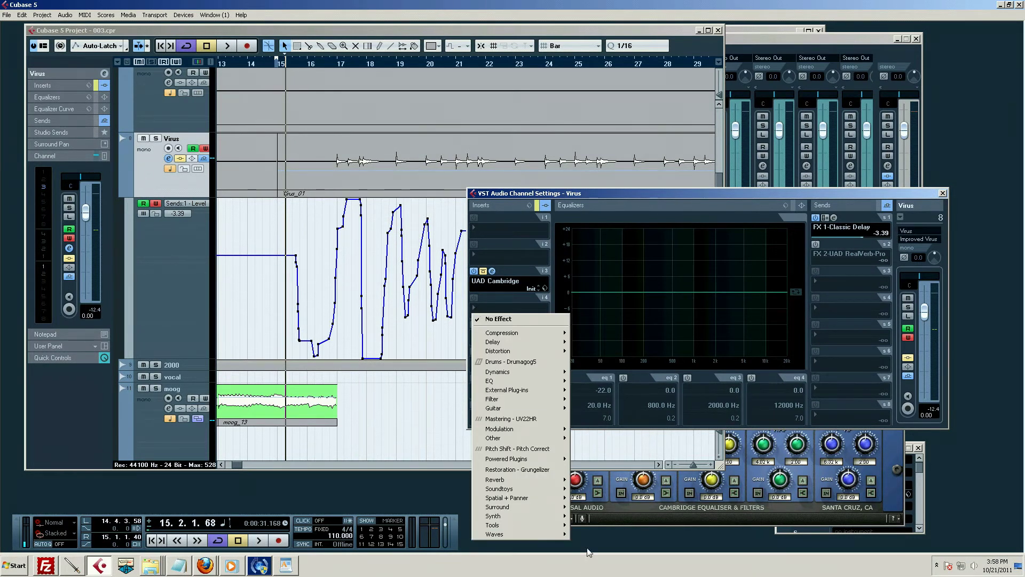
mouse_move(549, 463)
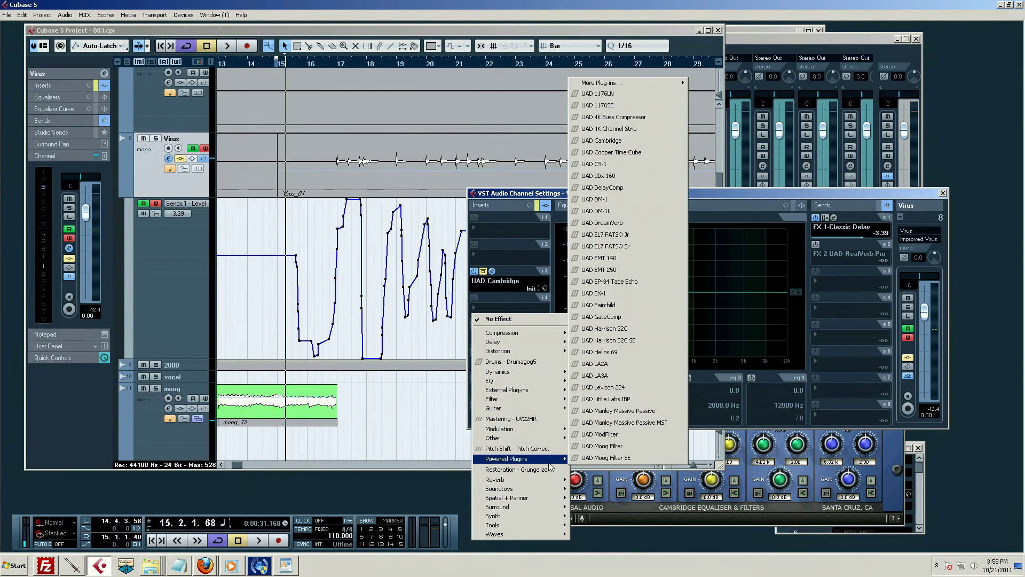
left_click(610, 446)
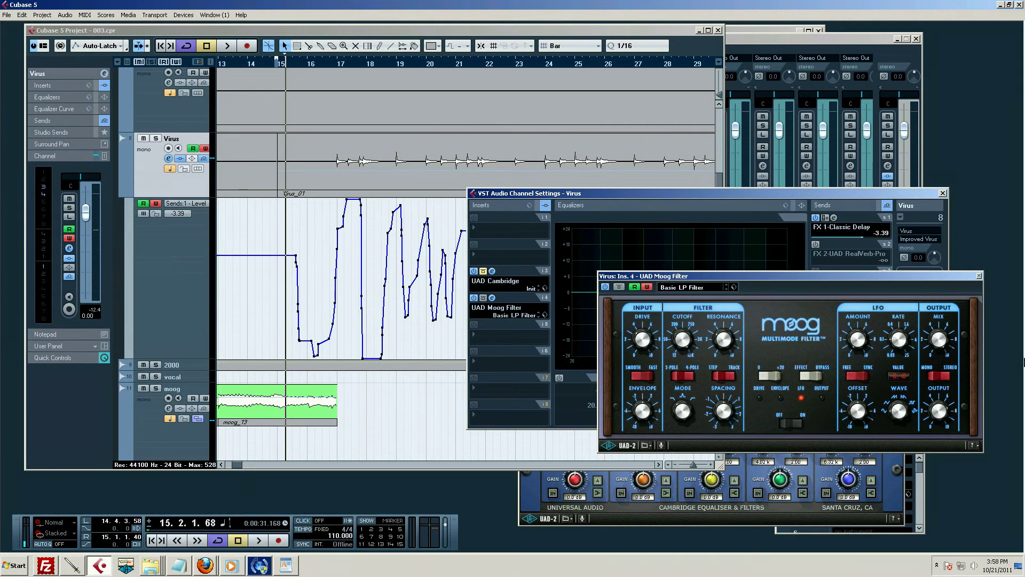
left_click(979, 276)
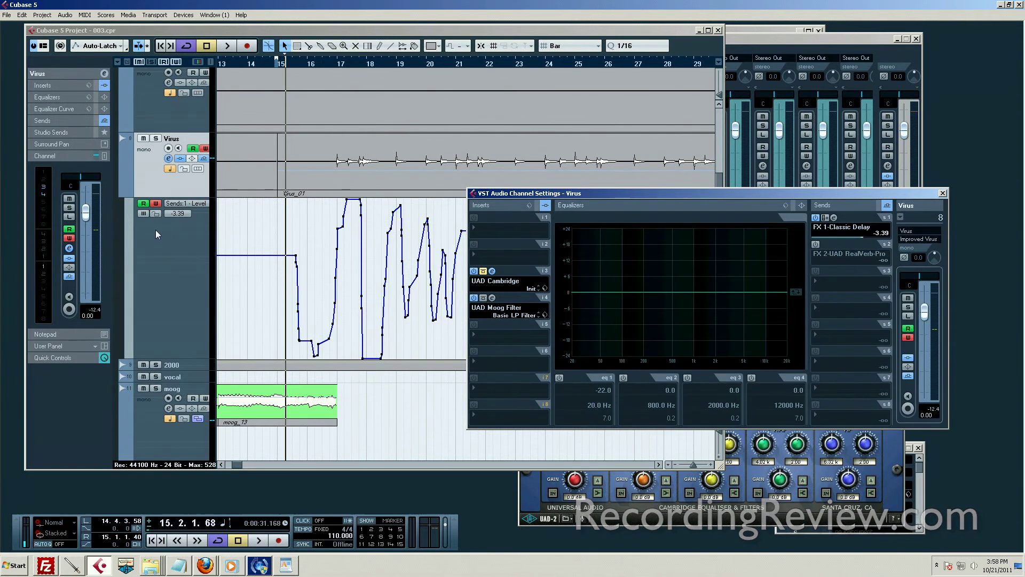
Disable automation Write on the Virus track and close its channel settings
left_click(155, 204)
left_click(155, 204)
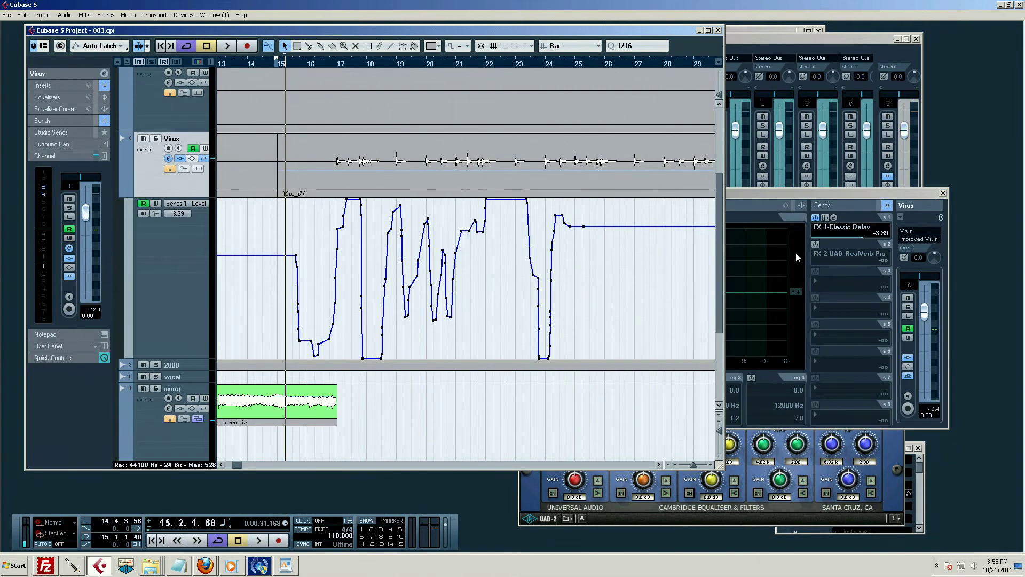
left_click(942, 193)
Show the FX1-ClassicDel return track's Volume automation lane
scroll(694, 229, "down", 1)
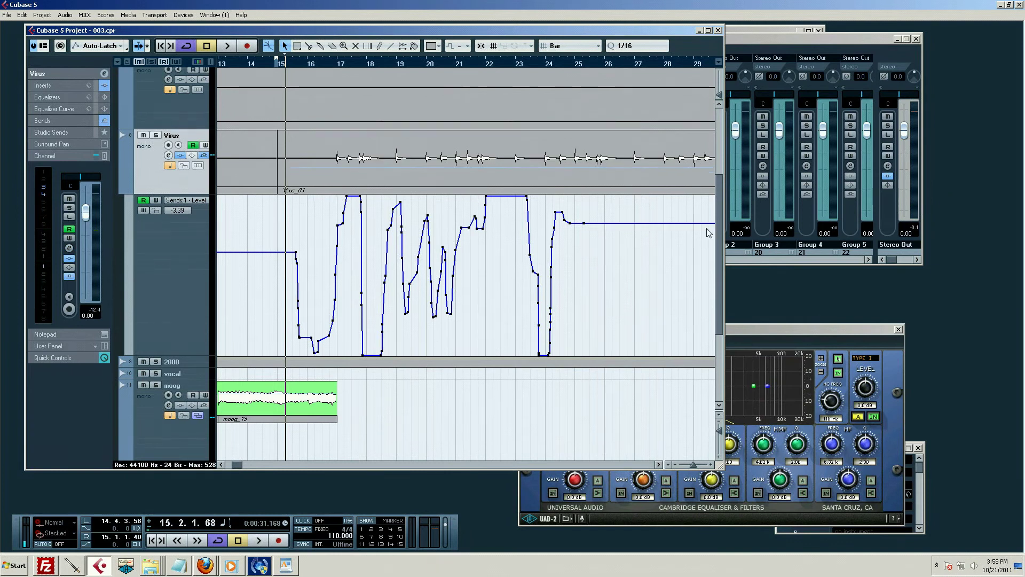
scroll(659, 231, "up", 3)
scroll(634, 232, "down", 3)
scroll(354, 198, "up", 3)
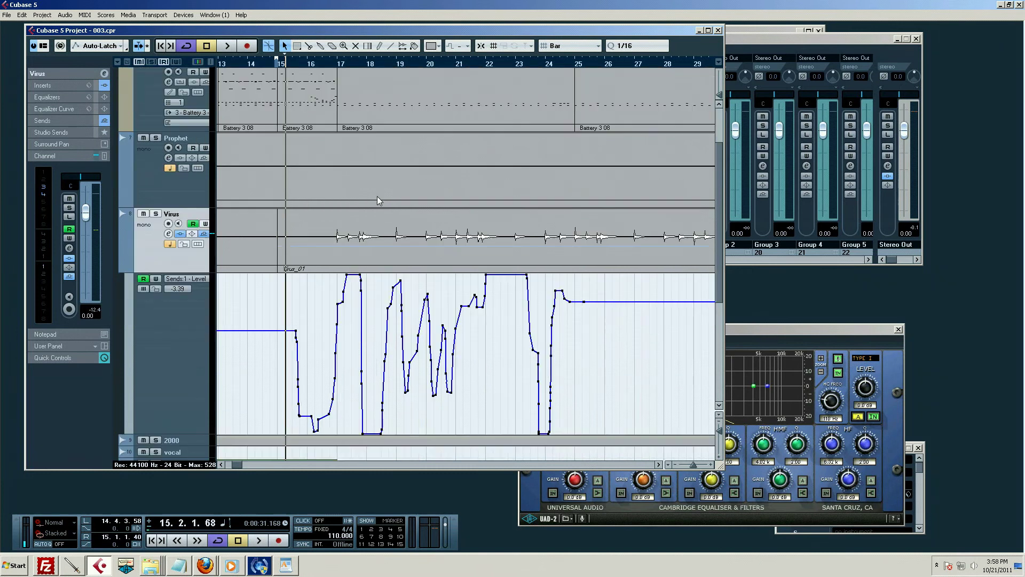
scroll(305, 355, "down", 9)
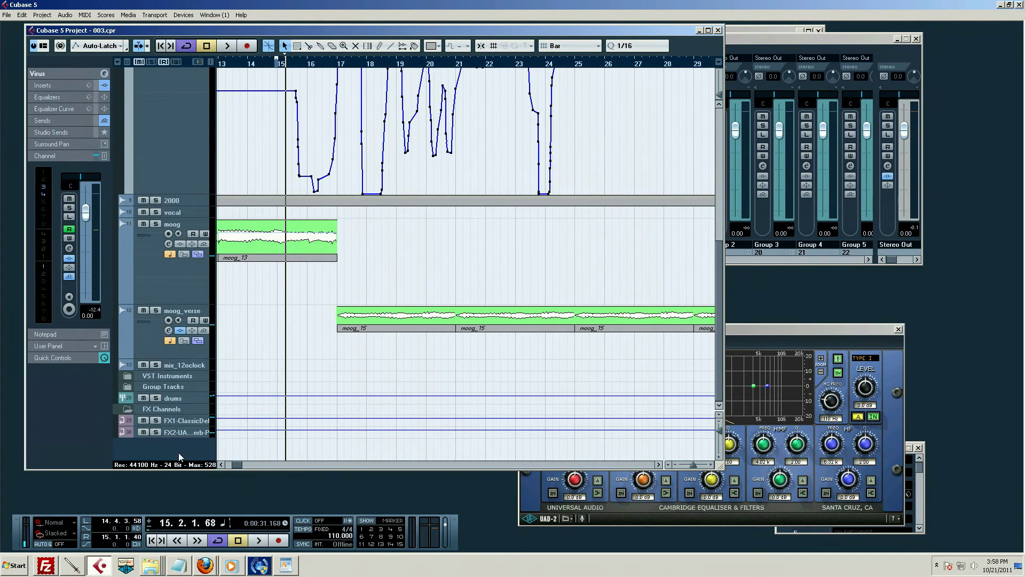
left_click(182, 422)
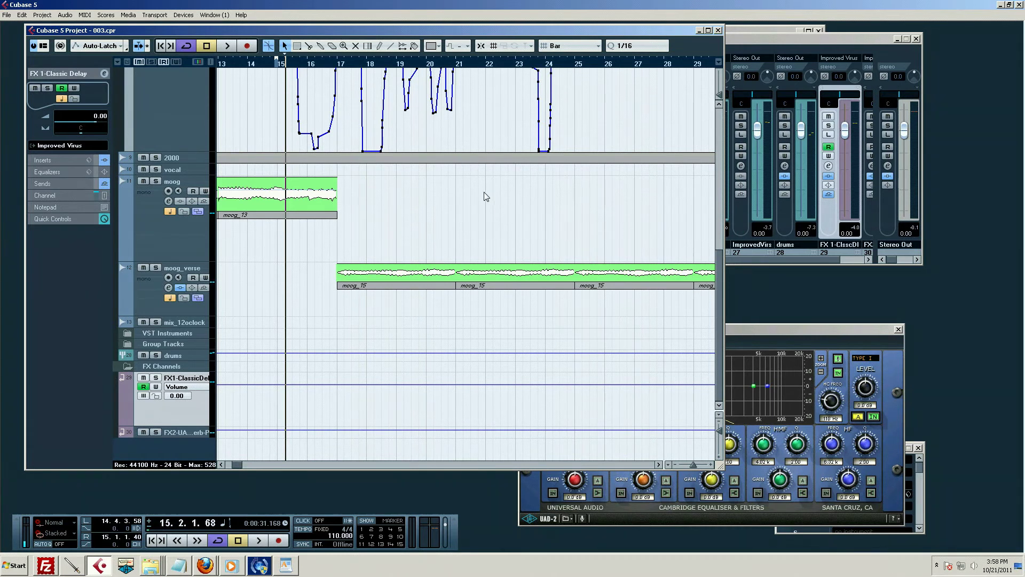
Write a trial volume drop to -oo at bar 17 during playback, then delete it
scroll(467, 184, "up", 3)
scroll(406, 155, "down", 3)
key("space")
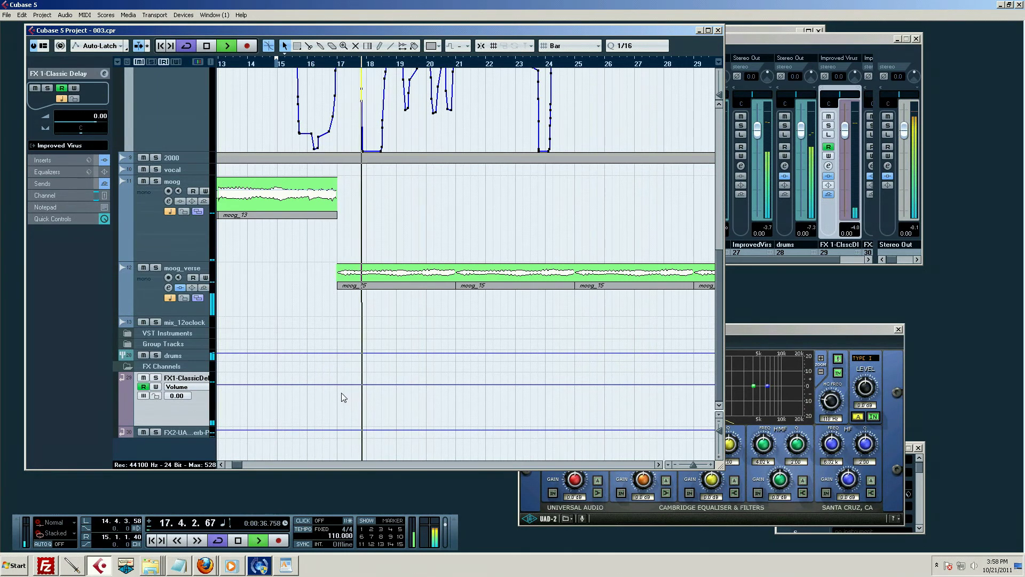
left_click_drag(338, 385, 338, 425)
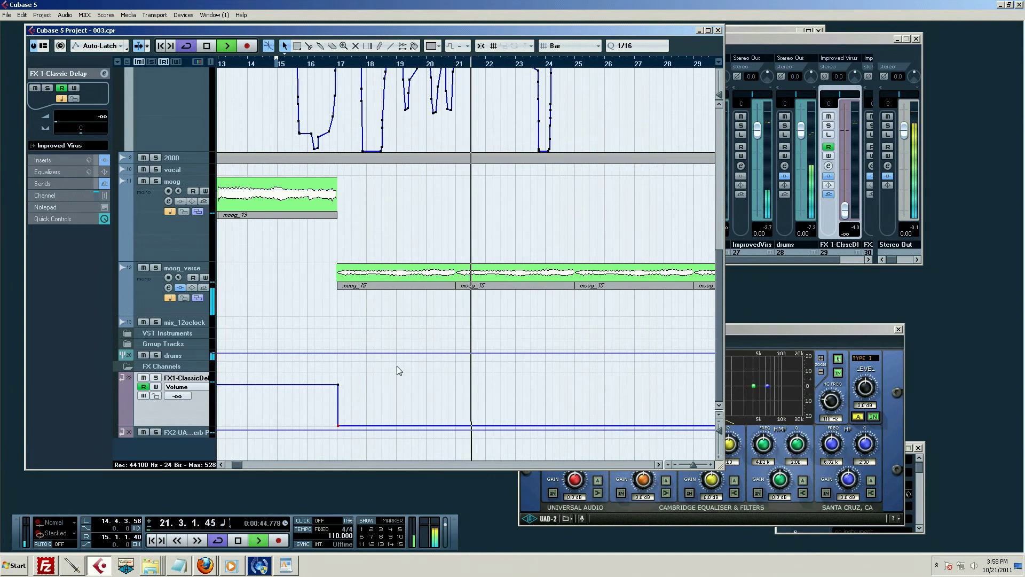
key("space")
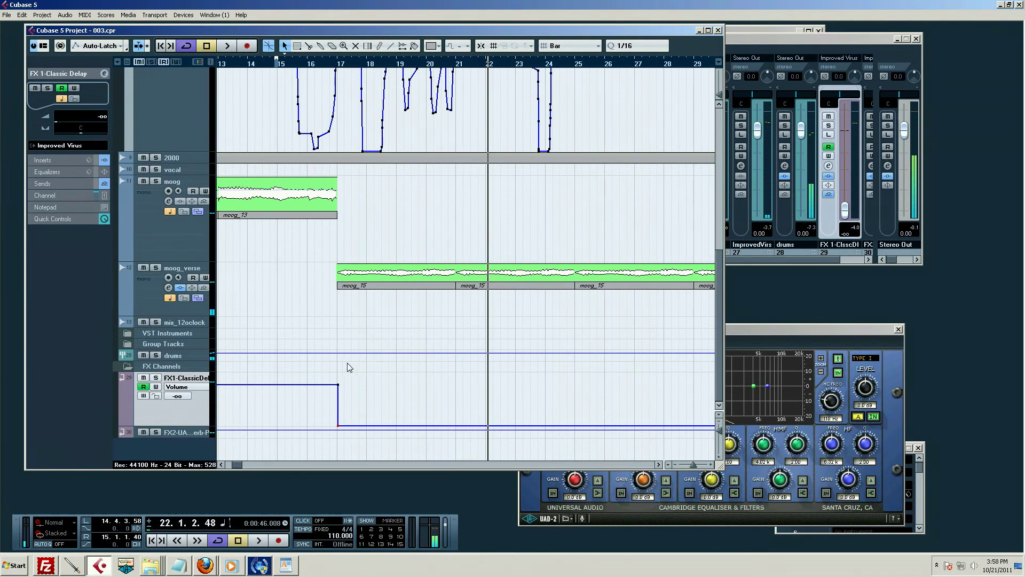
left_click_drag(328, 418, 344, 428)
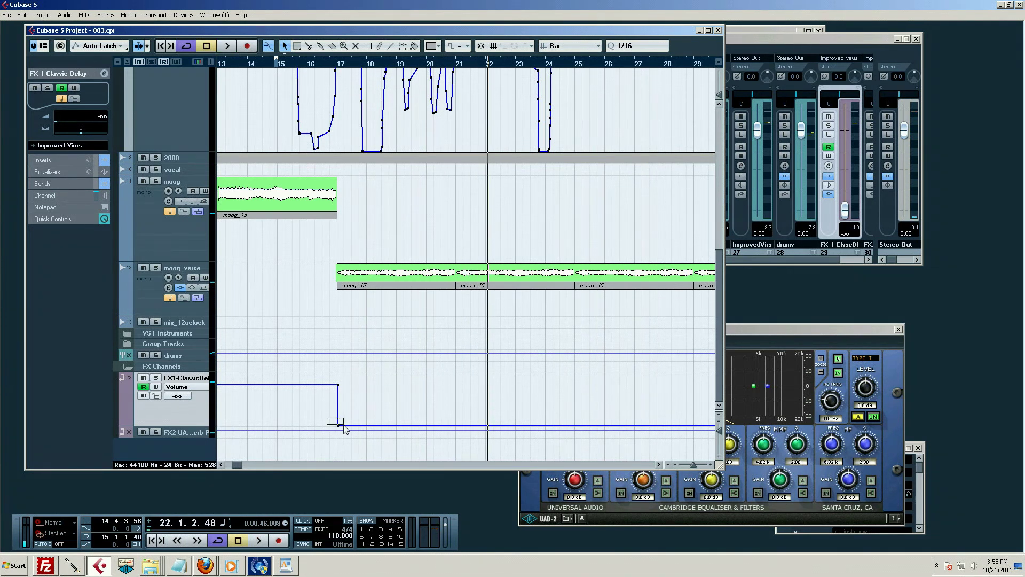
key("Delete")
key("space")
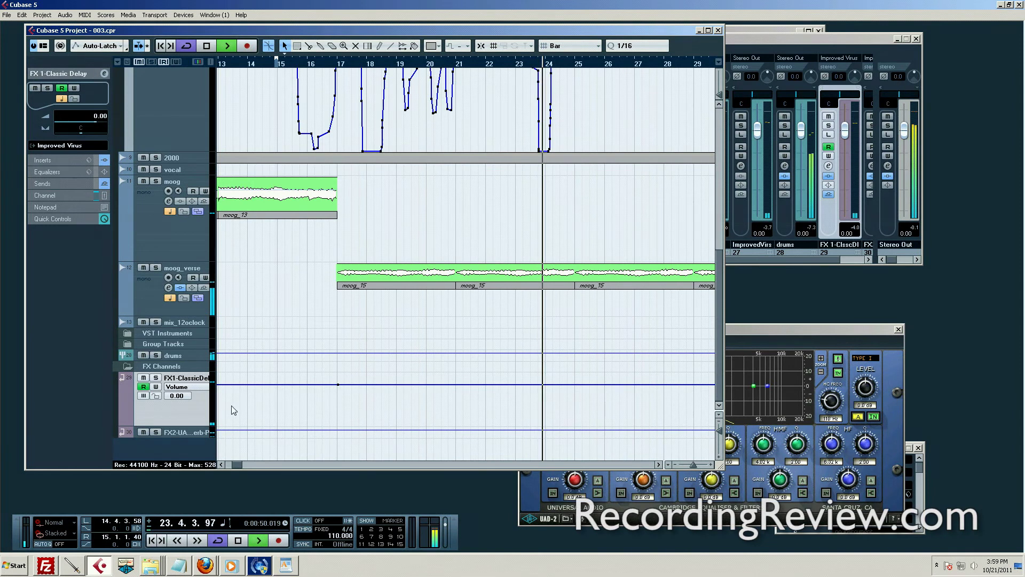
key("space")
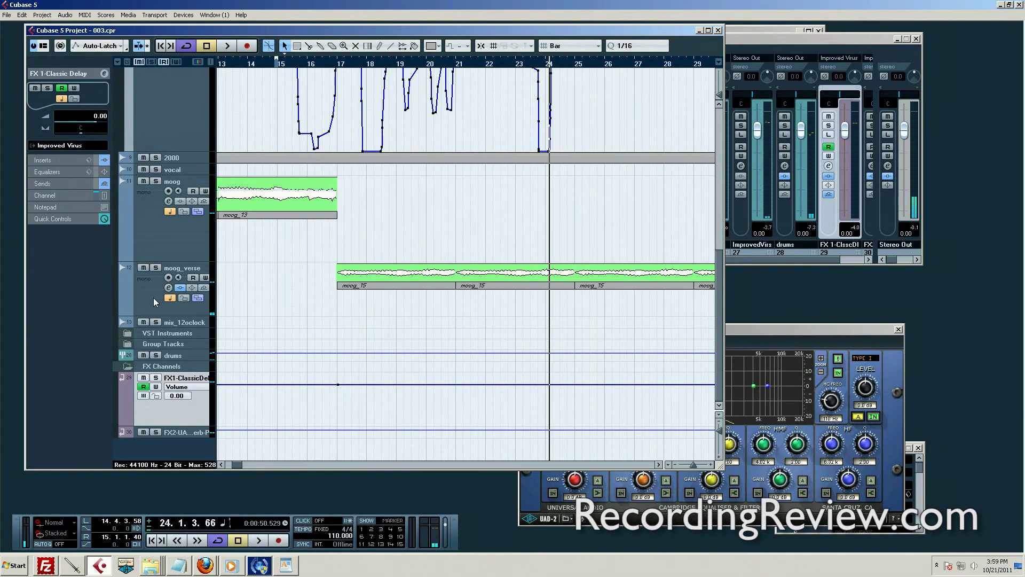
Enable Read on the drums group Volume lane and write a dip to -0.54 around bars 17–18
left_click(178, 359)
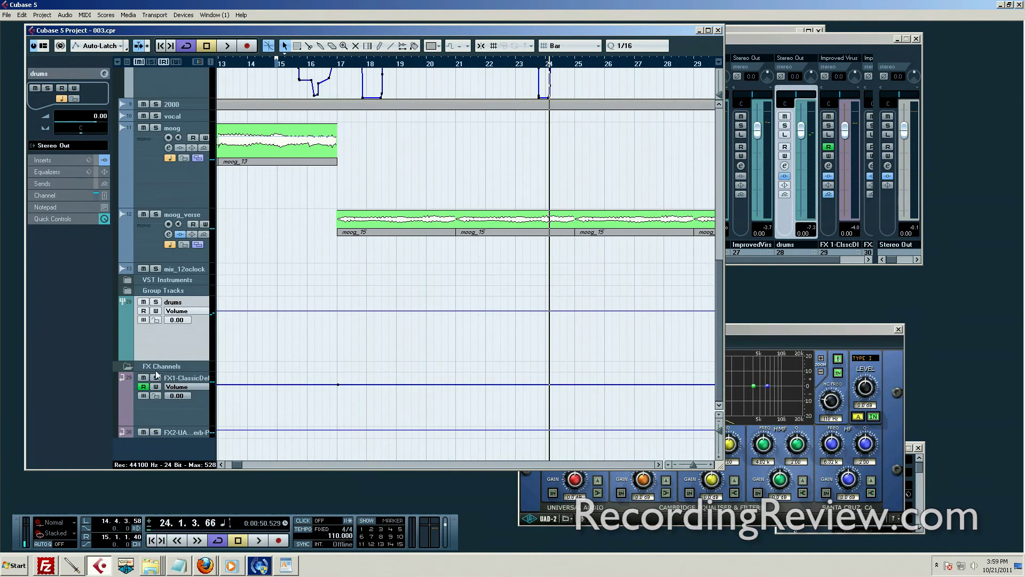
left_click(148, 312)
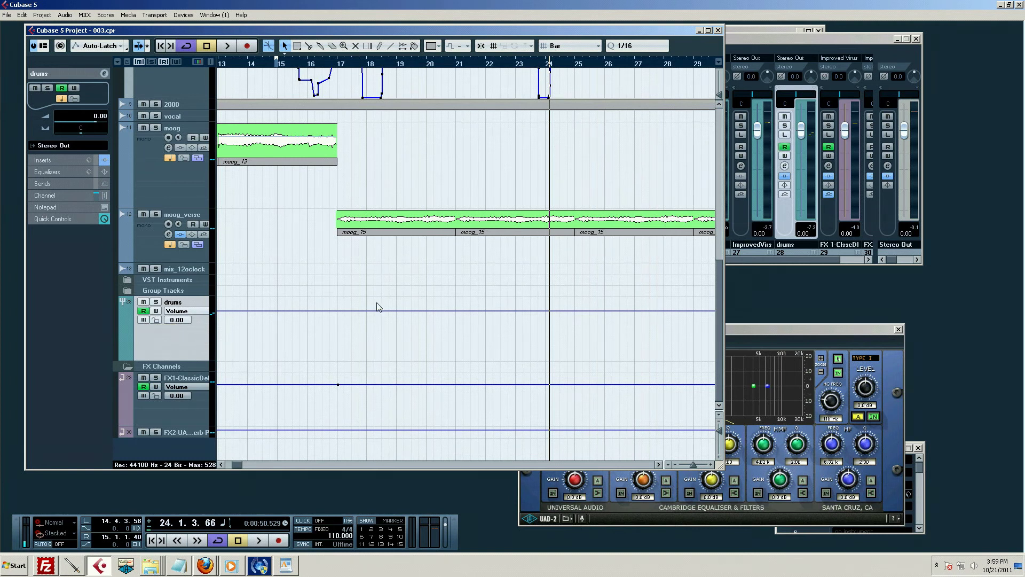
left_click(356, 311)
key("space")
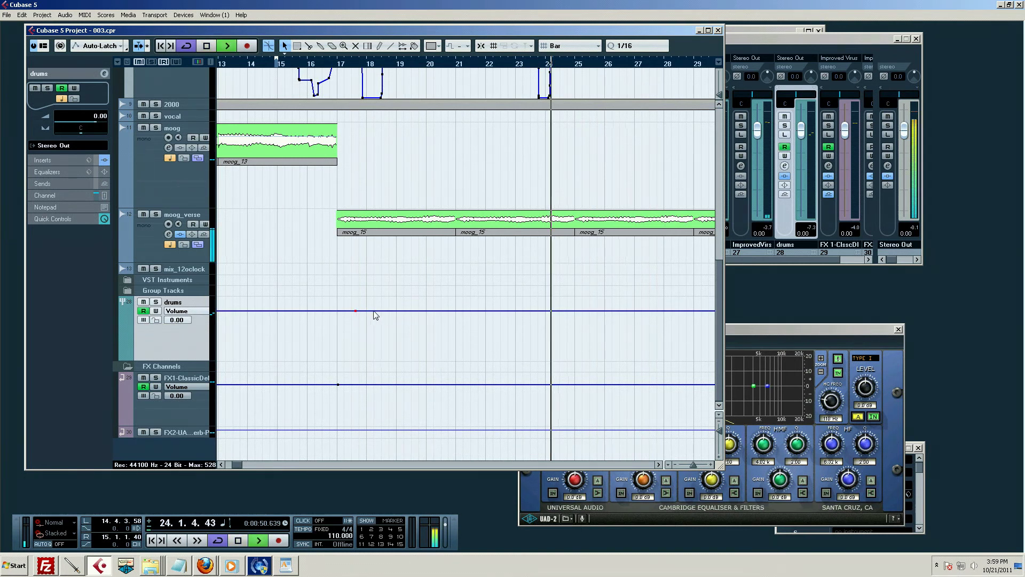
left_click_drag(372, 316, 393, 312)
key("space")
scroll(393, 233, "up", 6)
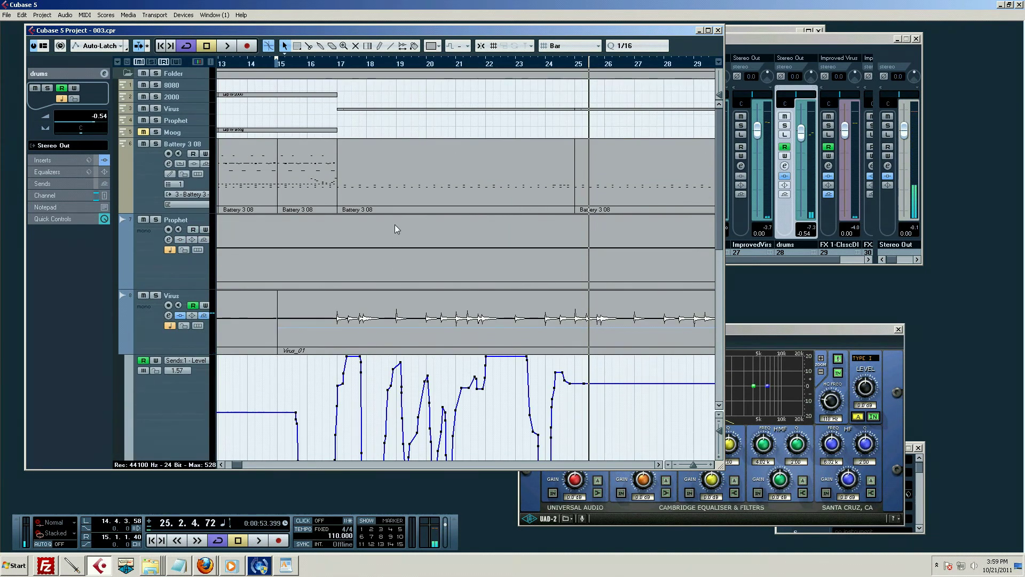
scroll(251, 208, "down", 8)
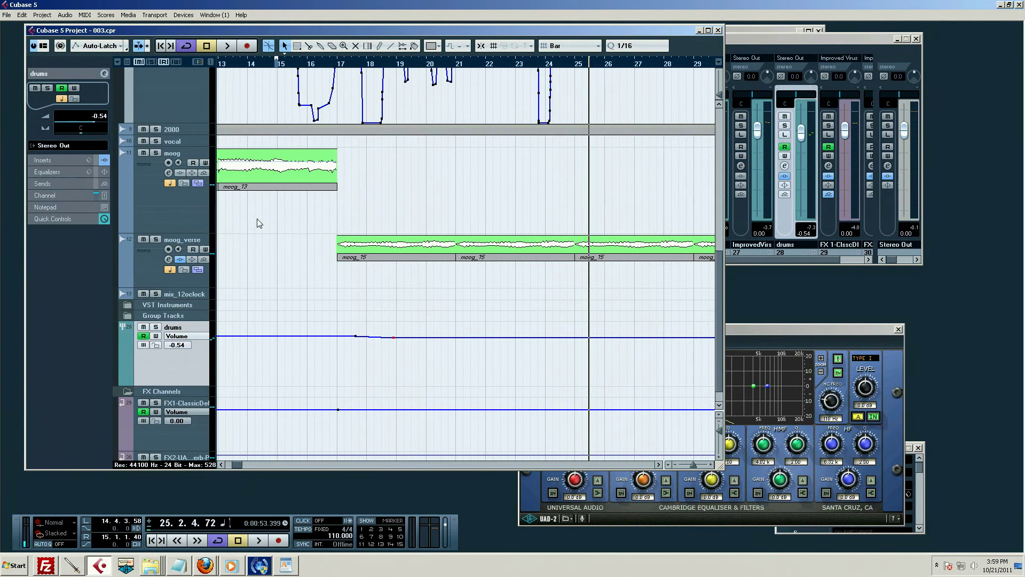
scroll(258, 219, "up", 5)
scroll(256, 217, "down", 3)
scroll(237, 213, "down", 3)
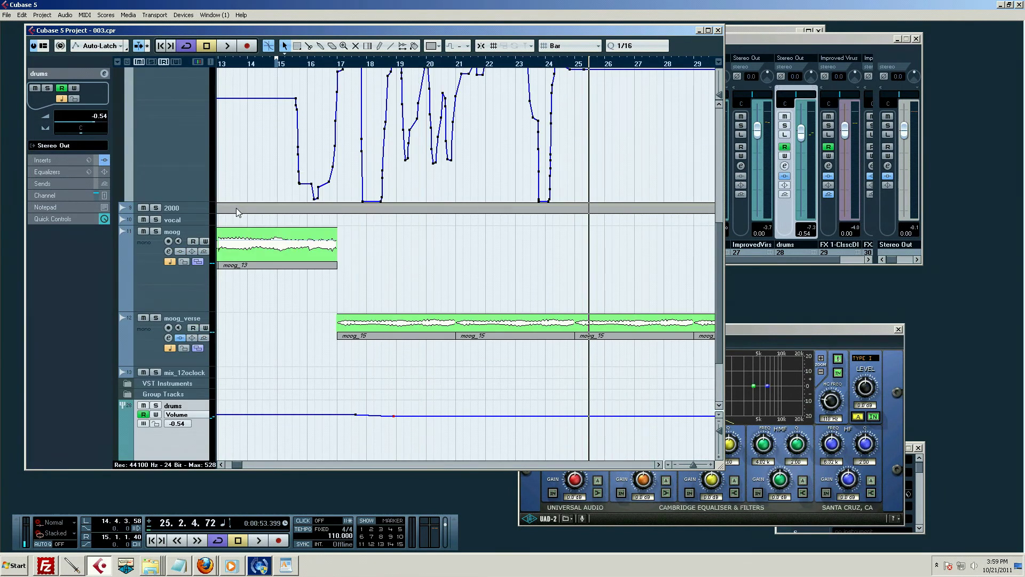
Expand VST Instruments, enable Read on B3 Master, and draw a ramp to -0.54 plus a step from bar 17
left_click(129, 280)
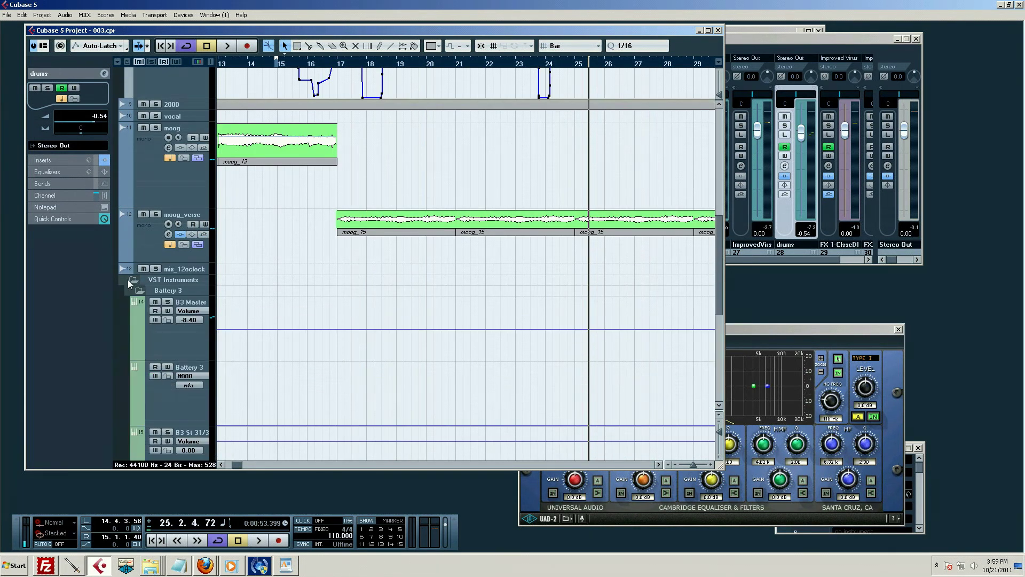
scroll(194, 258, "down", 4)
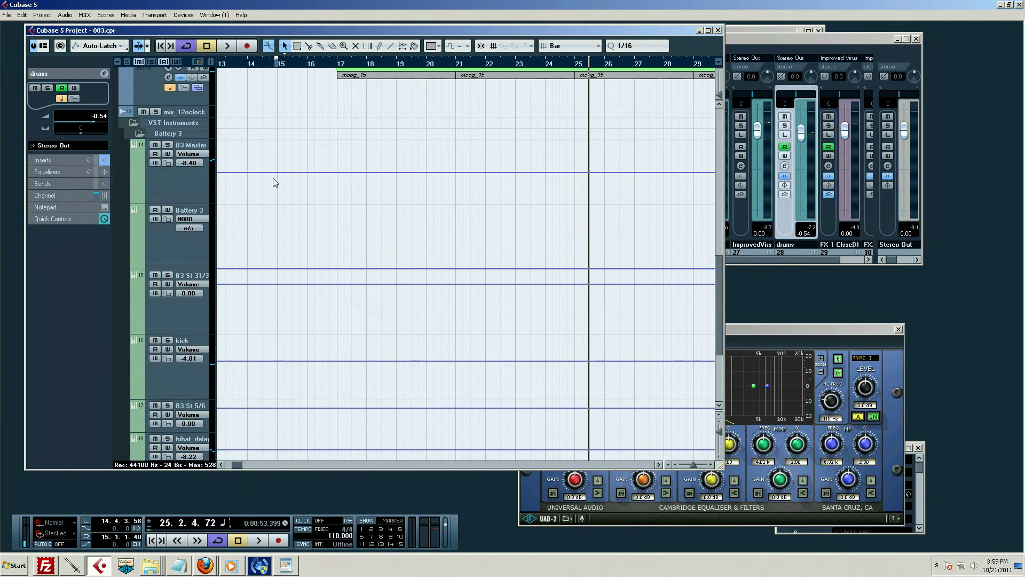
double_click(343, 64)
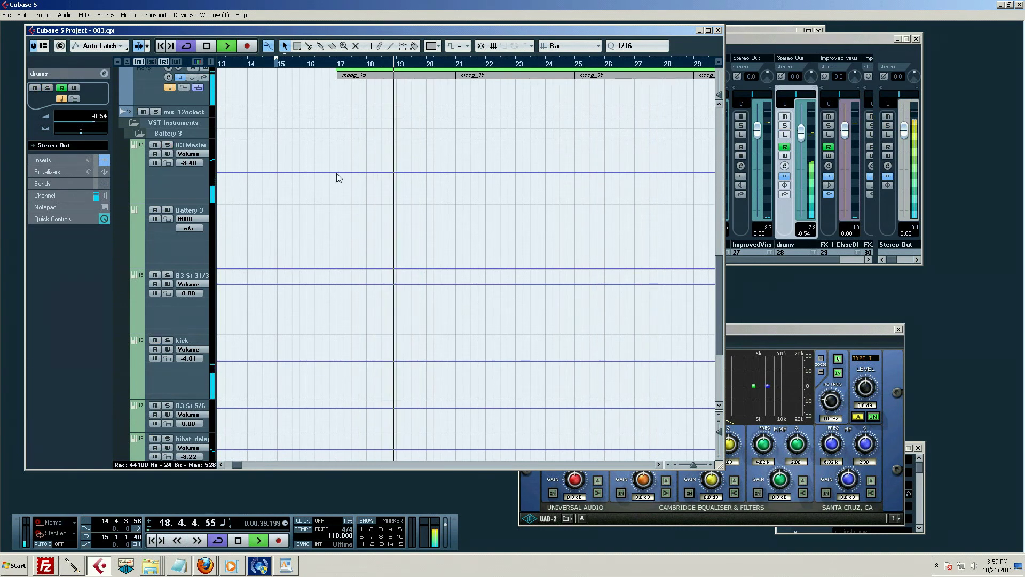
left_click(155, 154)
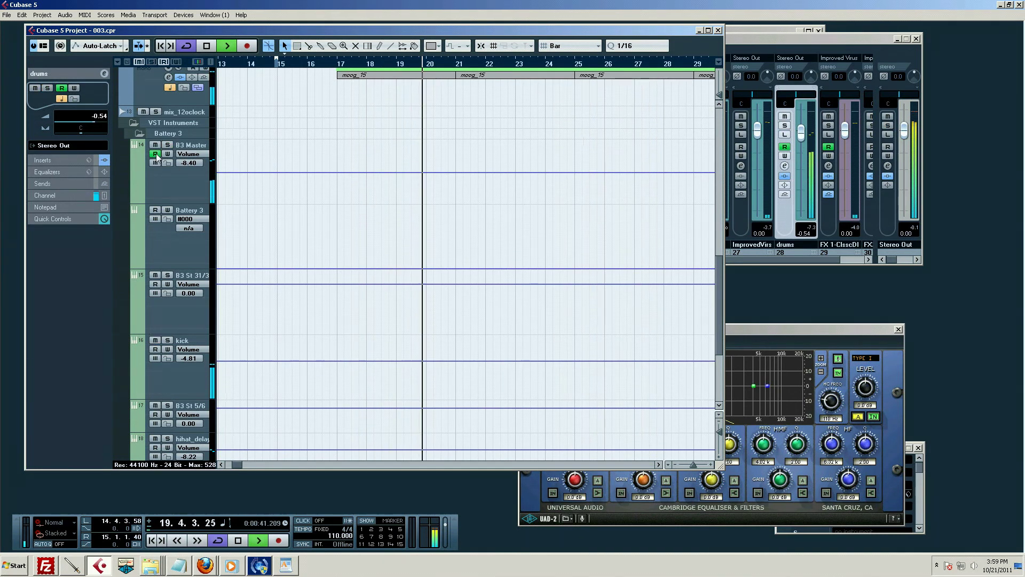
left_click(334, 172)
left_click_drag(435, 172, 438, 155)
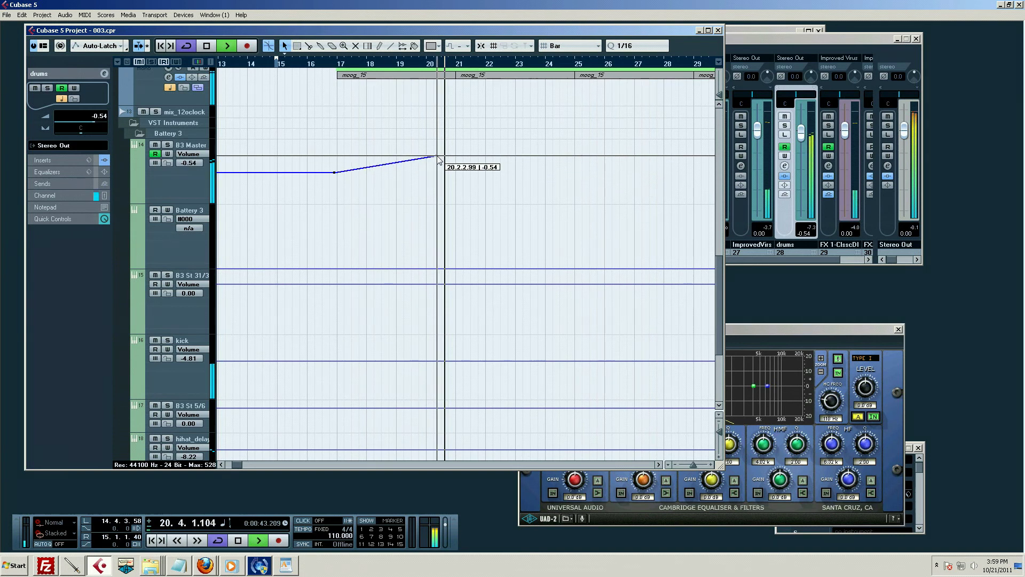
left_click(519, 155)
left_click_drag(520, 156, 520, 184)
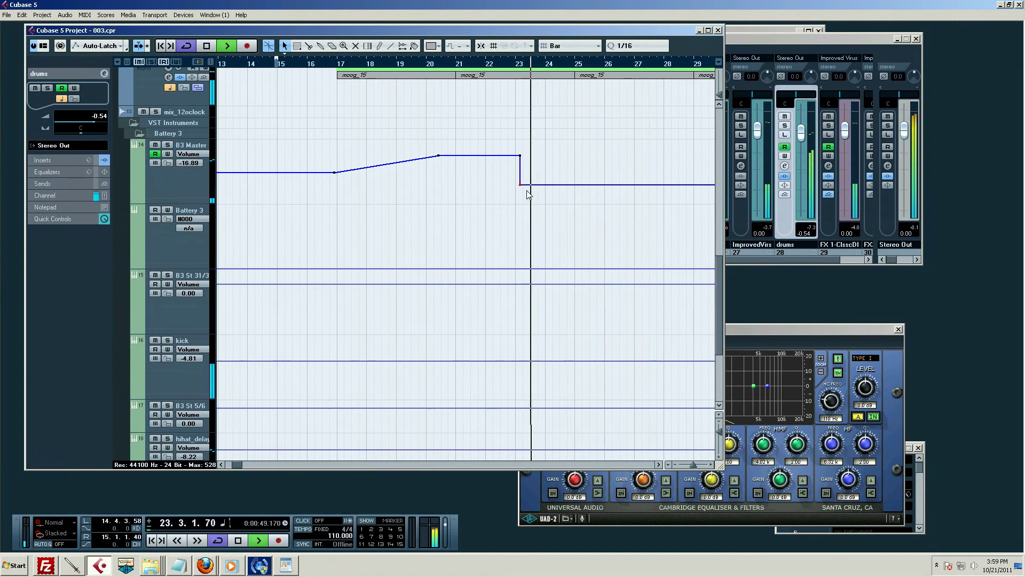
left_click_drag(521, 186, 521, 185)
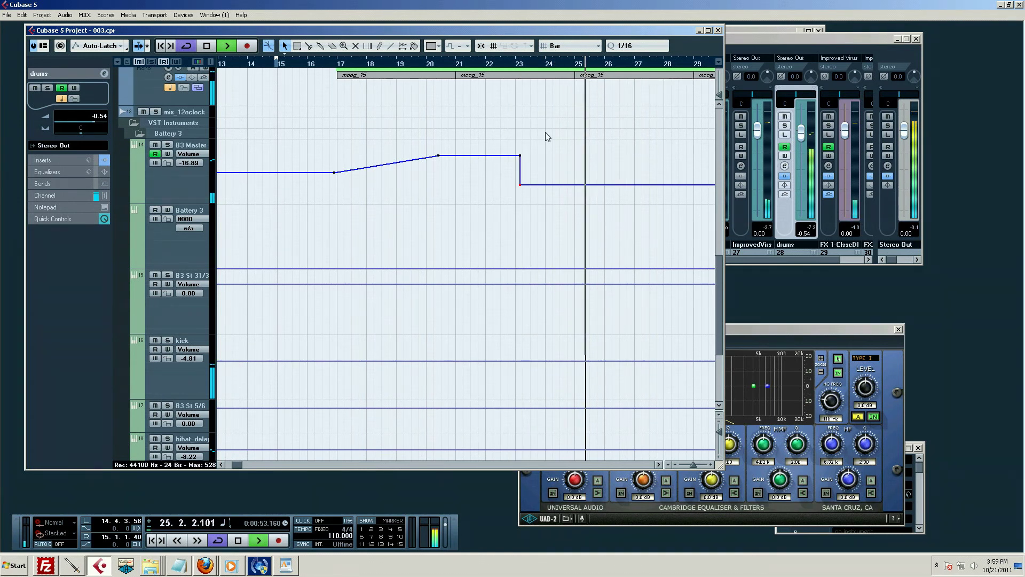
key("space")
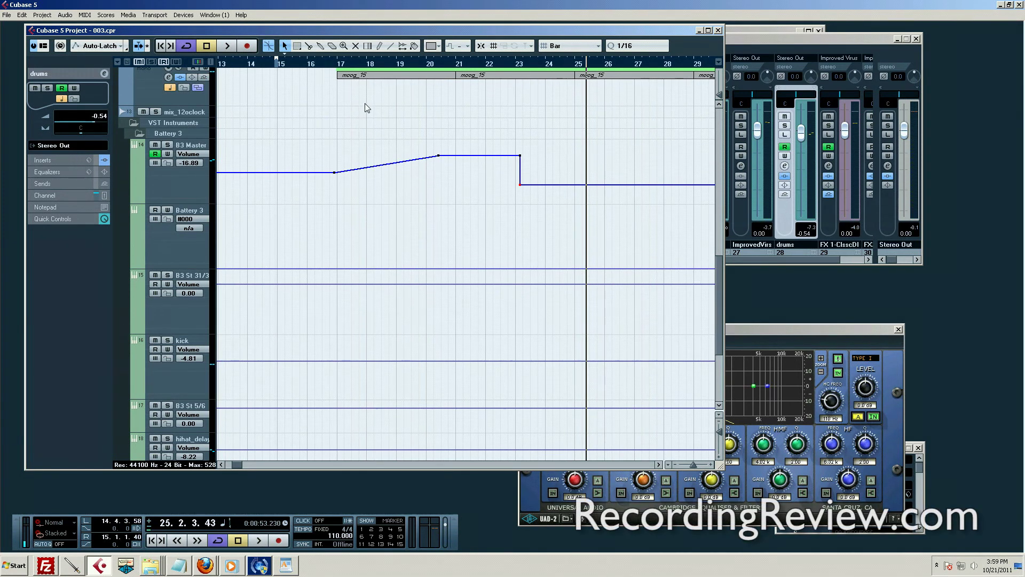
Zoom out to bars 1–57 and delete the three B3 Master volume points
left_click_drag(382, 70, 381, 50)
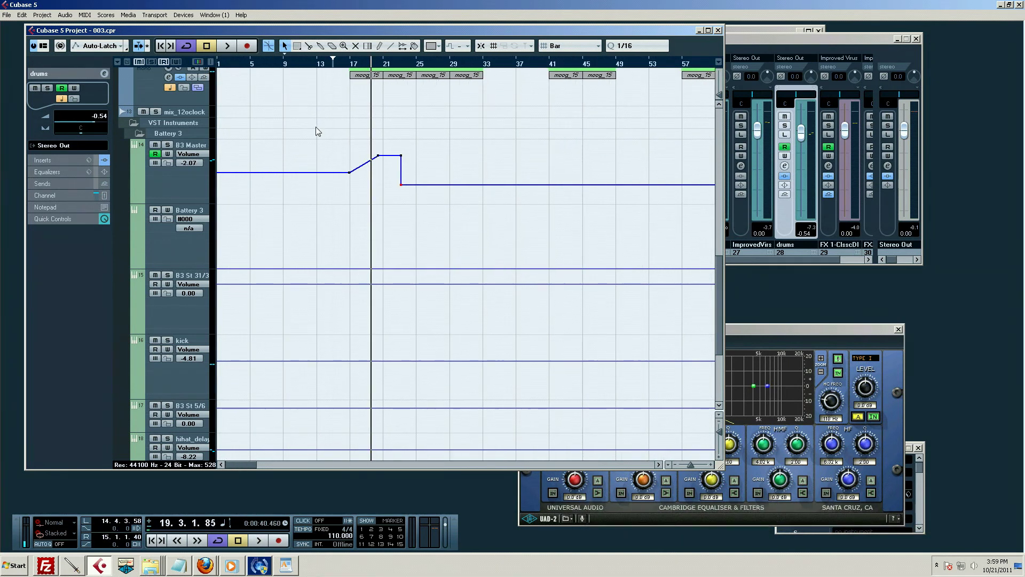
left_click_drag(351, 137, 425, 189)
key("Delete")
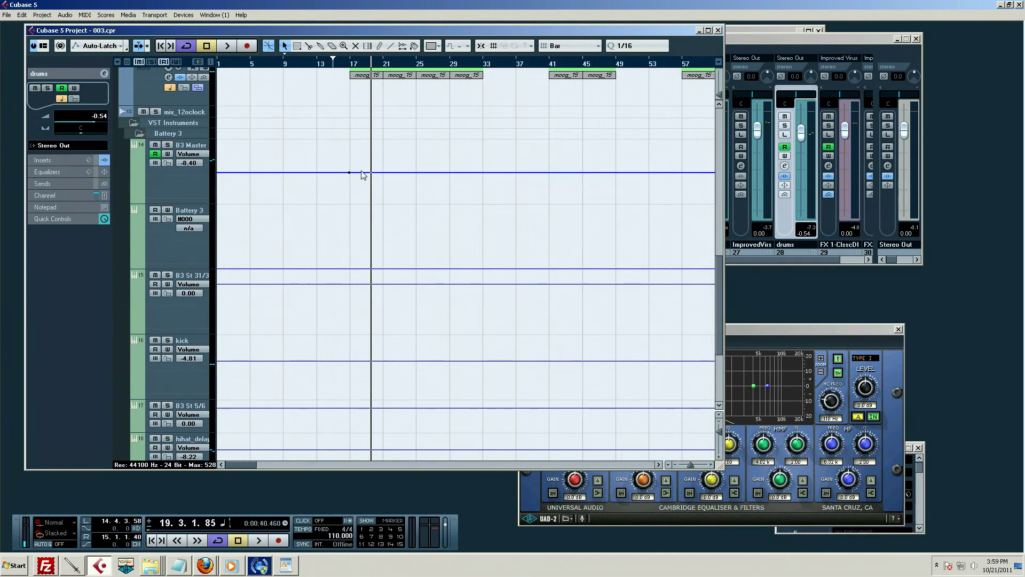
Switch off Read on the B3 Master track, leaving its Volume lane flat at -8.40
left_click(155, 154)
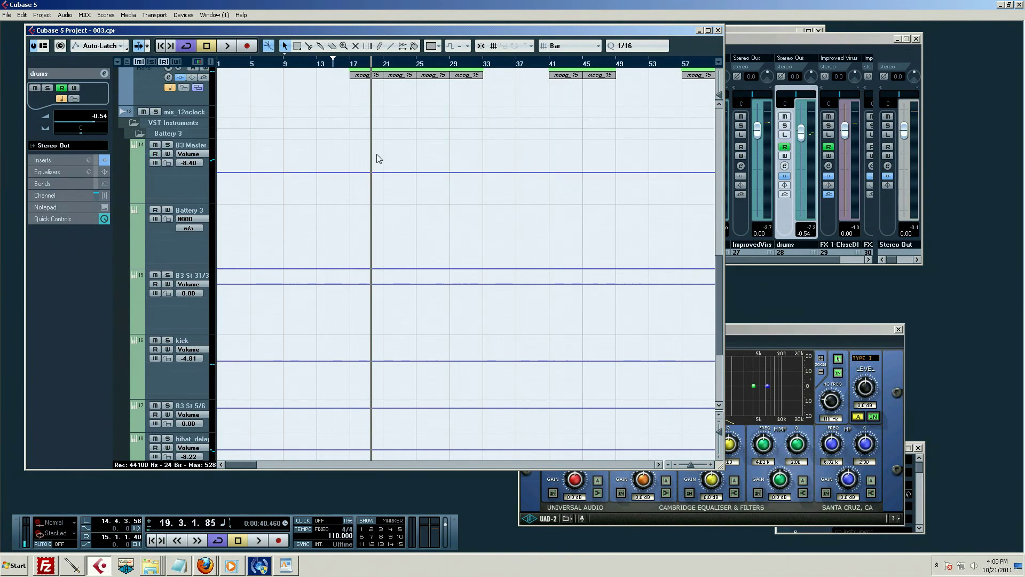
scroll(448, 220, "up", 8)
scroll(478, 257, "down", 4)
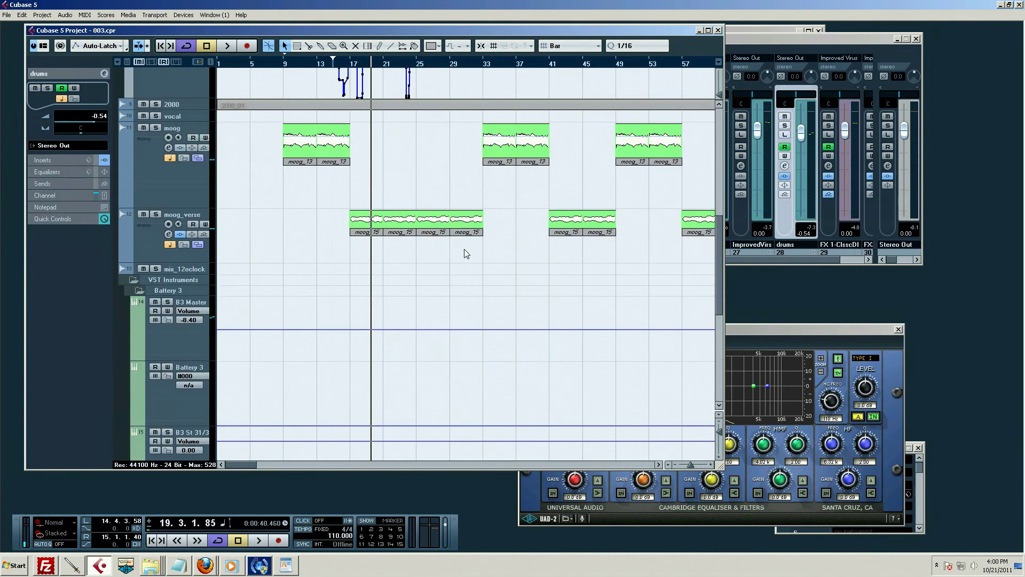